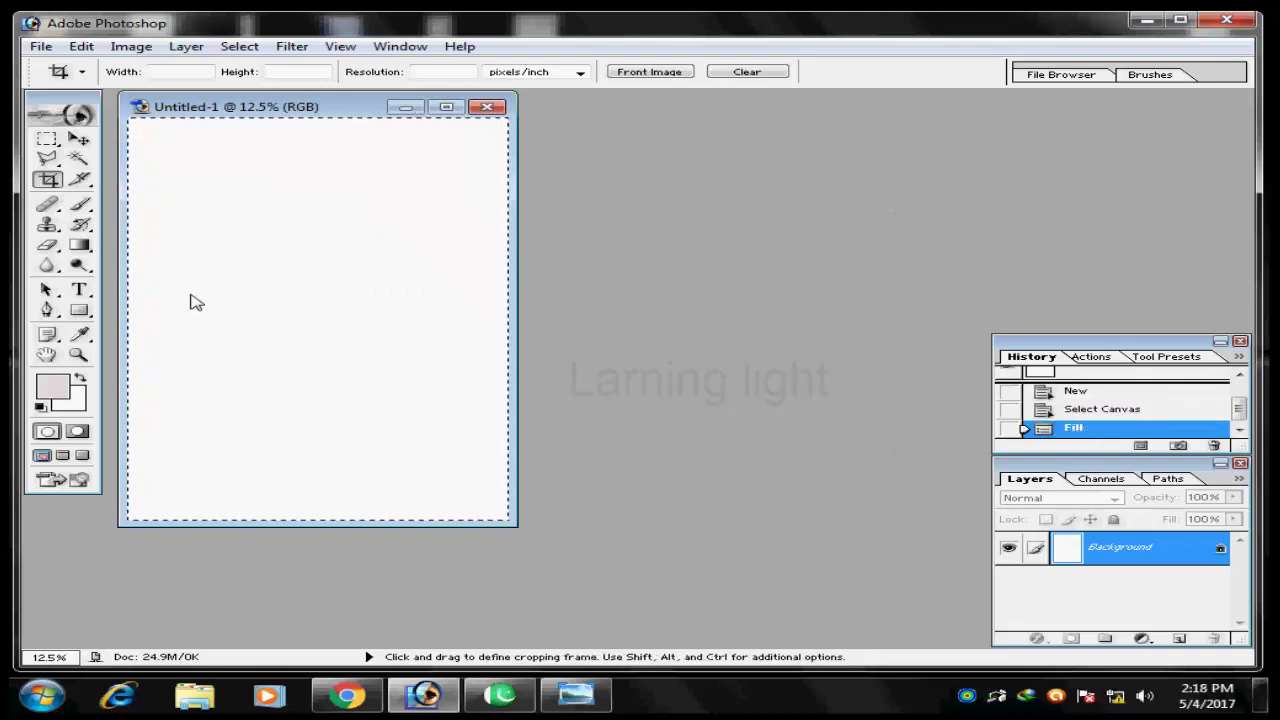
Step: Set the background color to blue, hex 1301FF
{"action": "left_click", "coordinate": [75, 403]}
{"action": "left_click", "coordinate": [630, 432]}
{"action": "left_click_drag", "start_coordinate": [633, 397], "coordinate": [686, 343]}
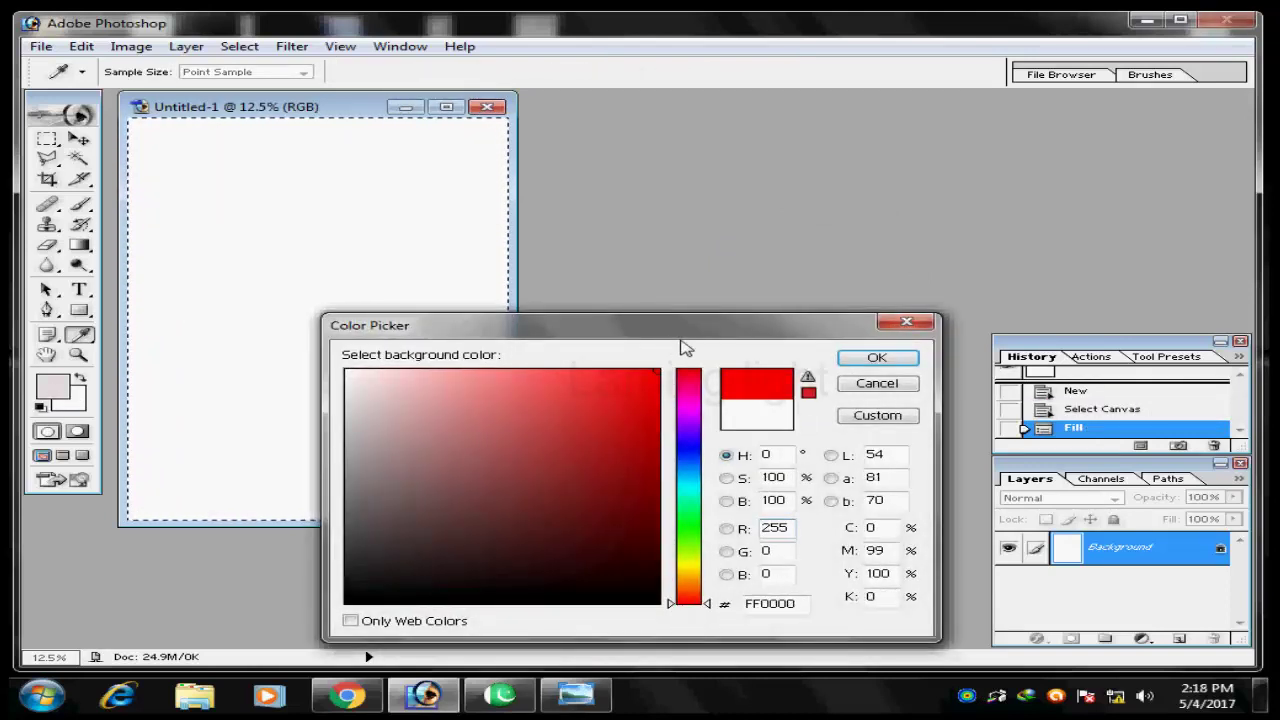
{"action": "left_click", "coordinate": [667, 442]}
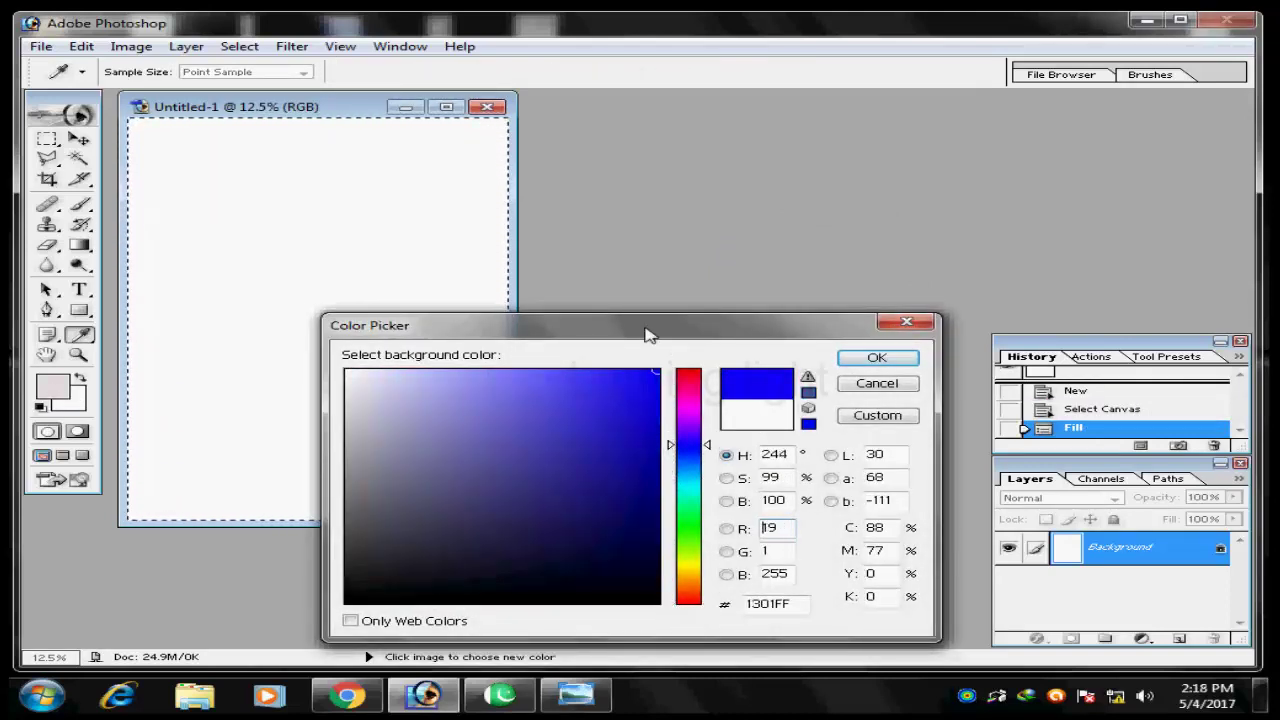
{"action": "left_click", "coordinate": [848, 358]}
Step: Fill the selected canvas with the blue background color and remove the selection
{"action": "key", "text": "c"}
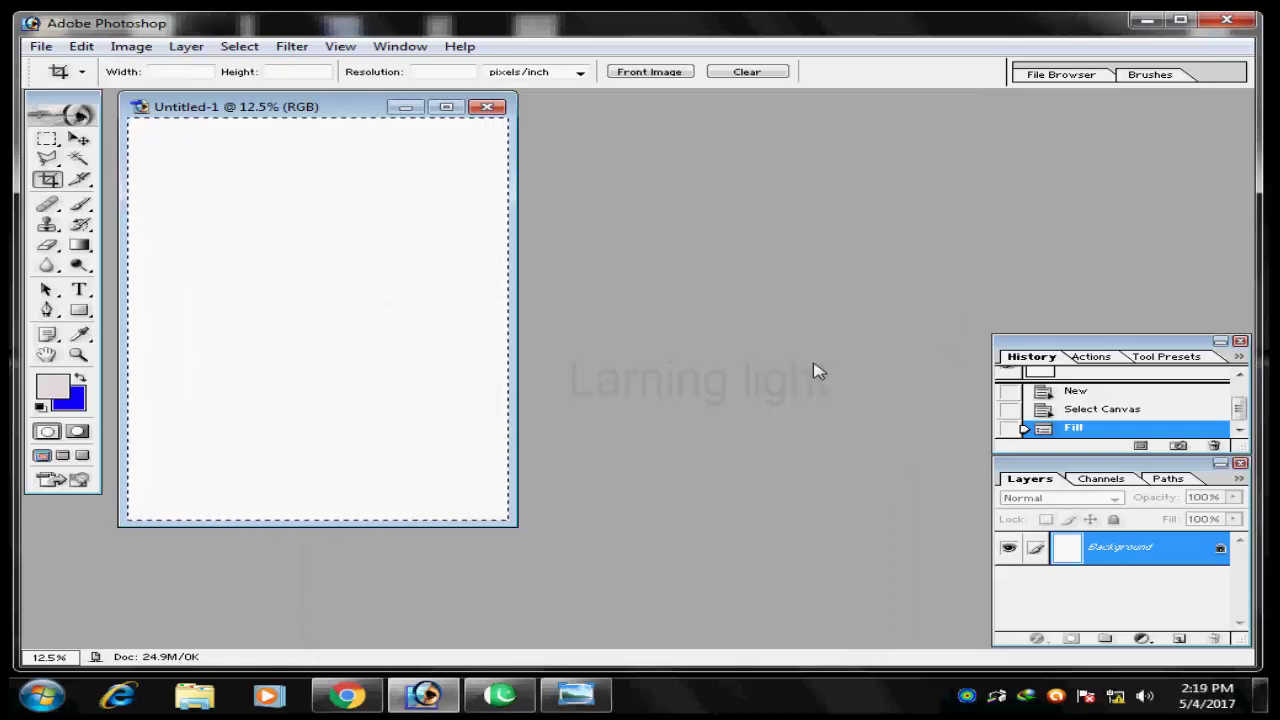
{"action": "key", "text": "ctrl+Delete"}
{"action": "left_click_drag", "start_coordinate": [329, 106], "coordinate": [548, 134]}
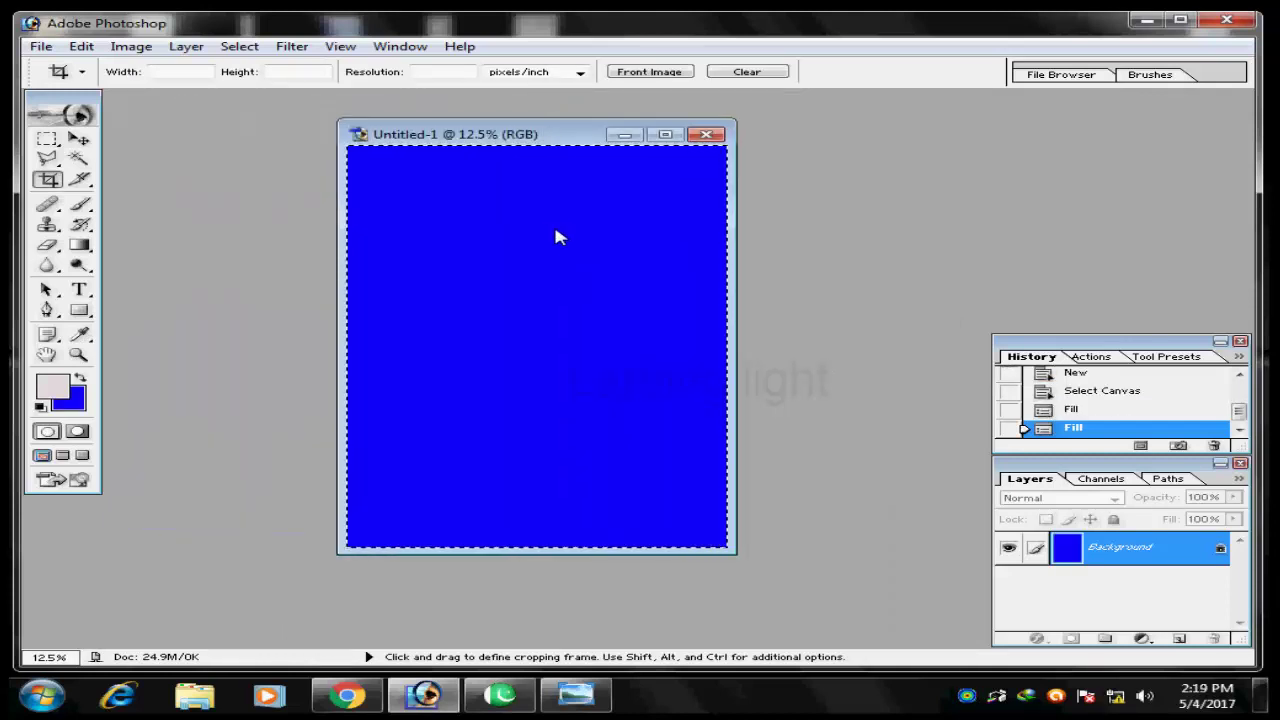
{"action": "key", "text": "m"}
{"action": "key", "text": "ctrl+d"}
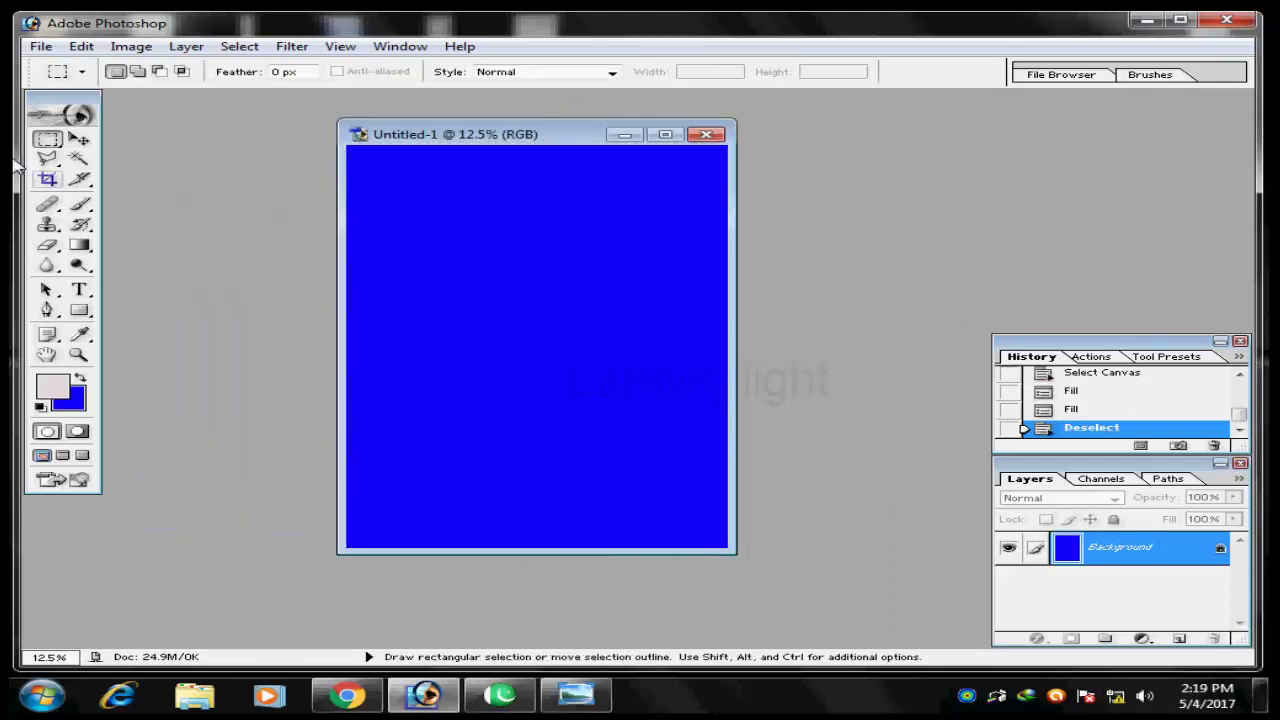
Step: Activate the Crop tool and open the Penguins image from the Sample Pictures folder of the Pictures library
{"action": "left_click", "coordinate": [47, 179]}
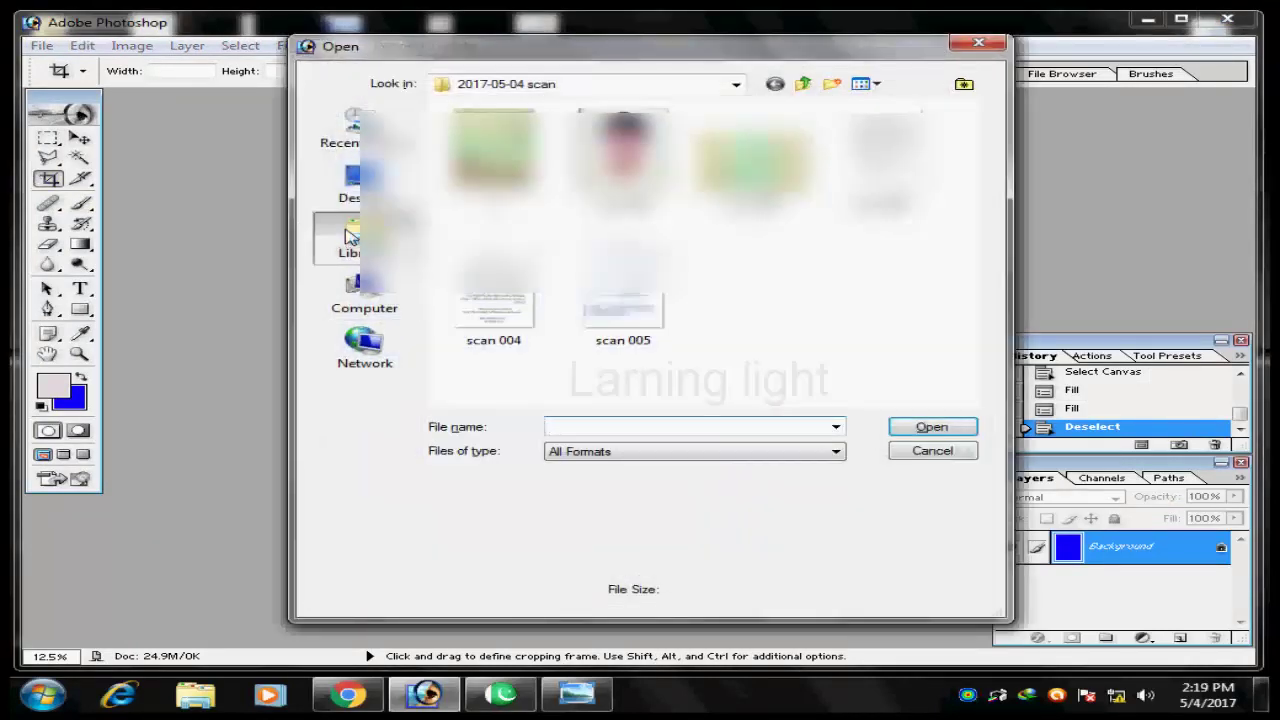
{"action": "left_click", "coordinate": [350, 245]}
{"action": "left_click", "coordinate": [357, 285]}
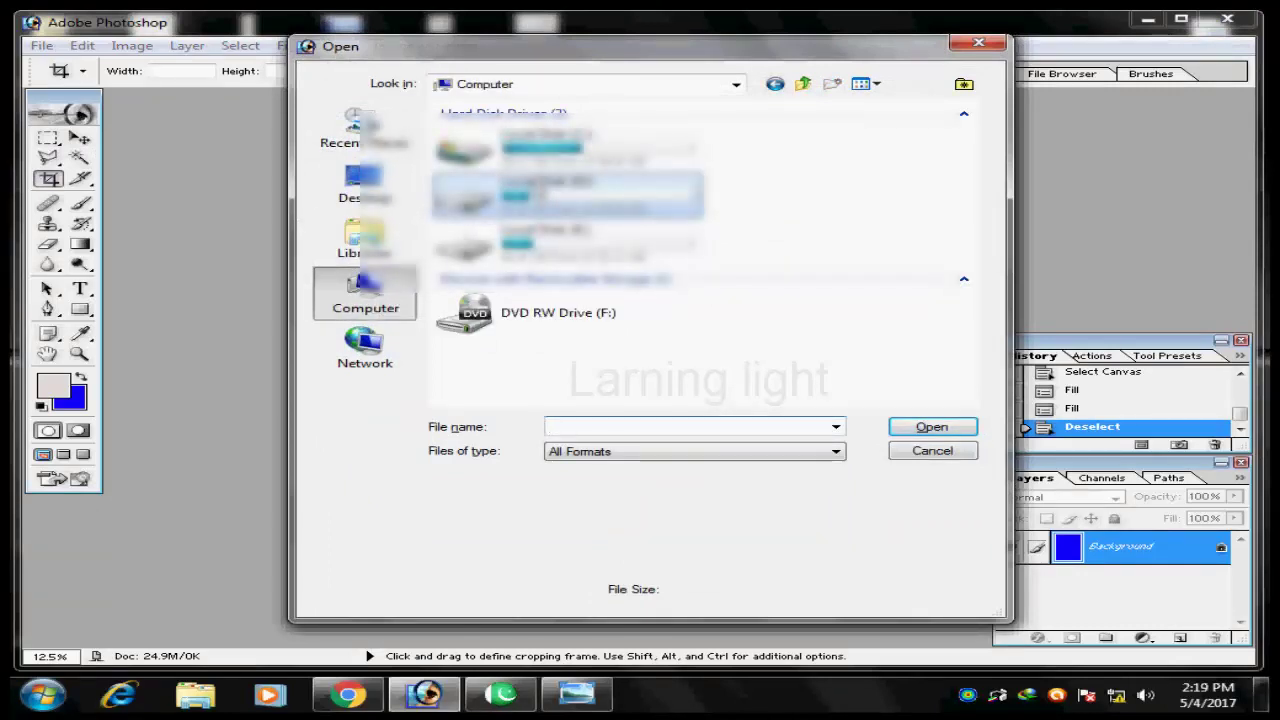
{"action": "left_click", "coordinate": [360, 190]}
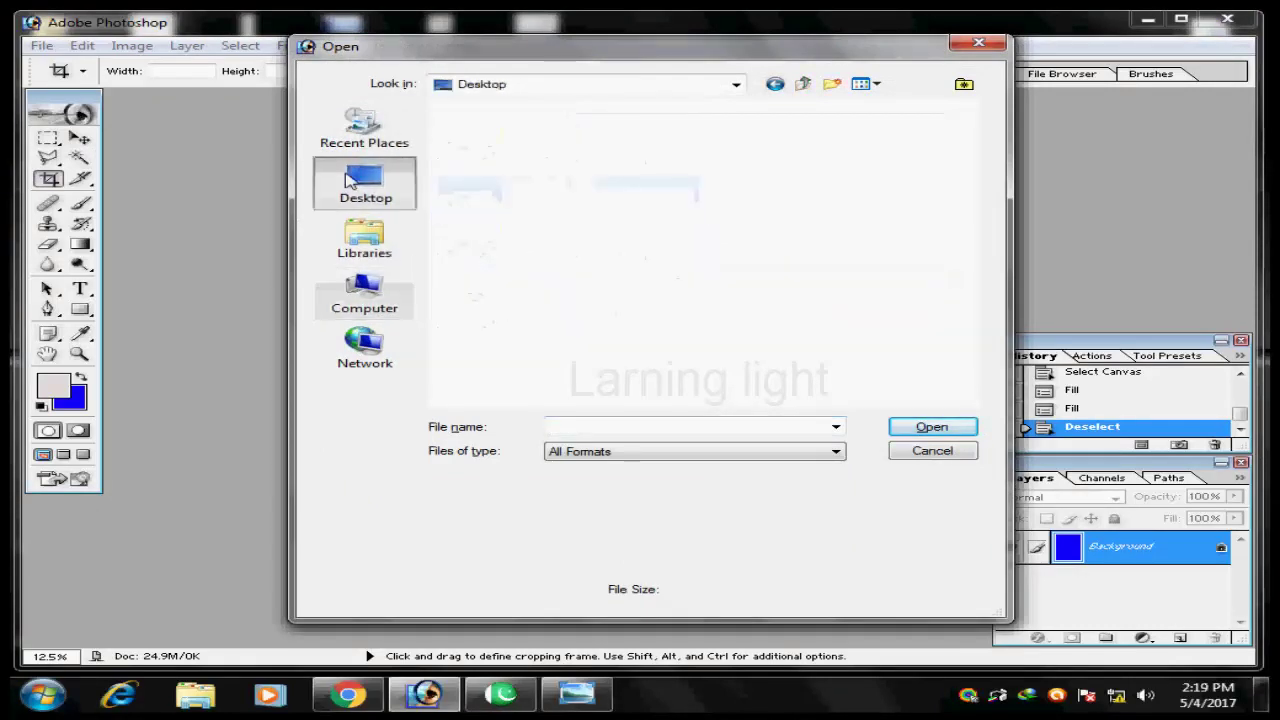
{"action": "left_click", "coordinate": [356, 228]}
{"action": "double_click", "coordinate": [460, 172]}
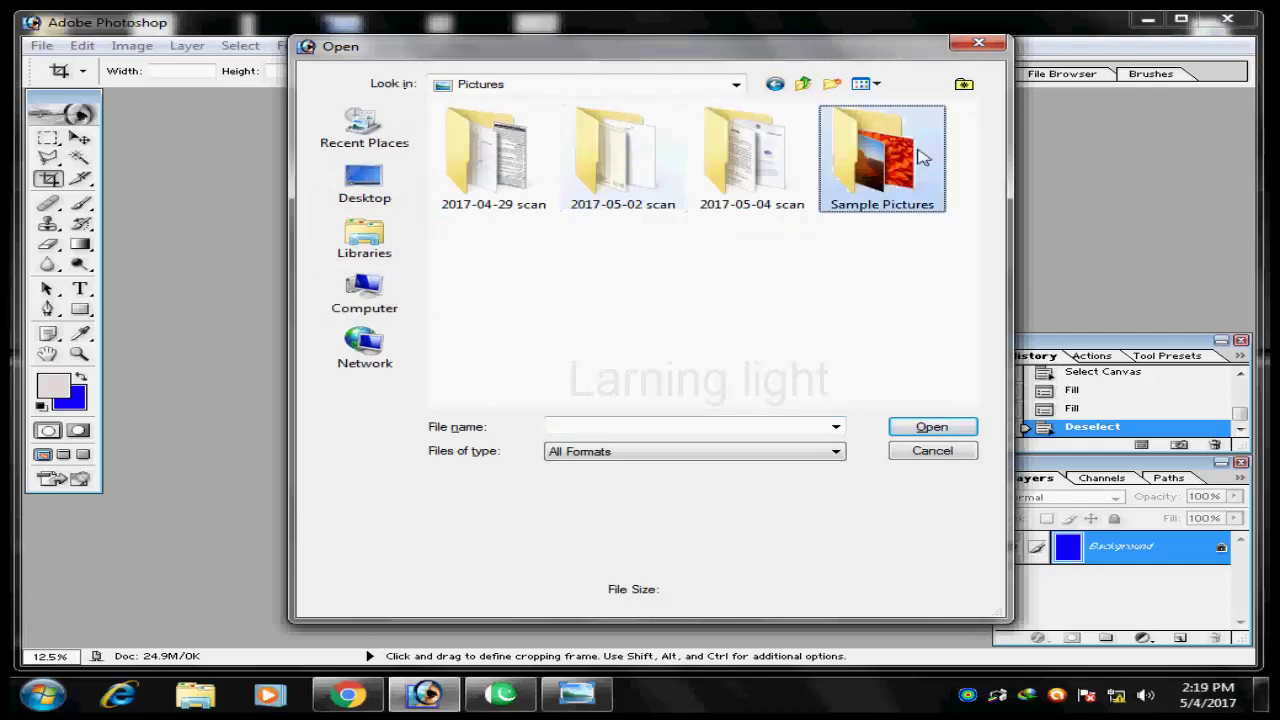
{"action": "double_click", "coordinate": [868, 150]}
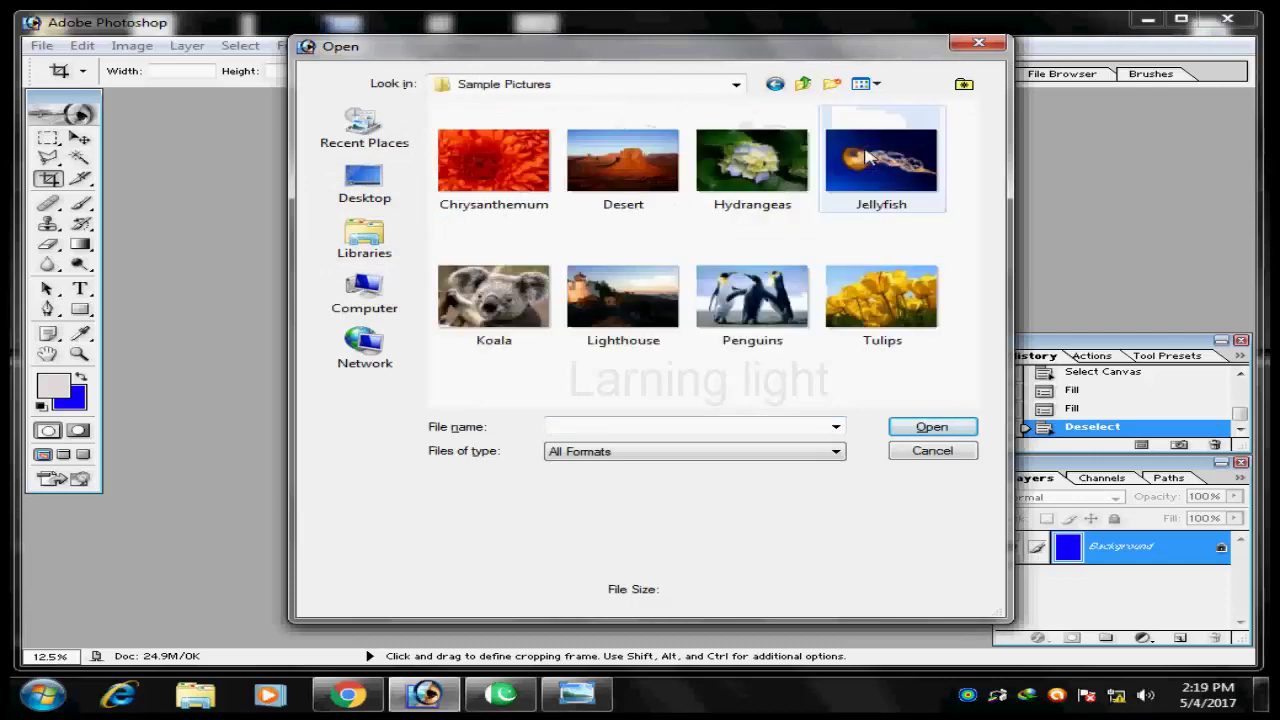
{"action": "double_click", "coordinate": [711, 279]}
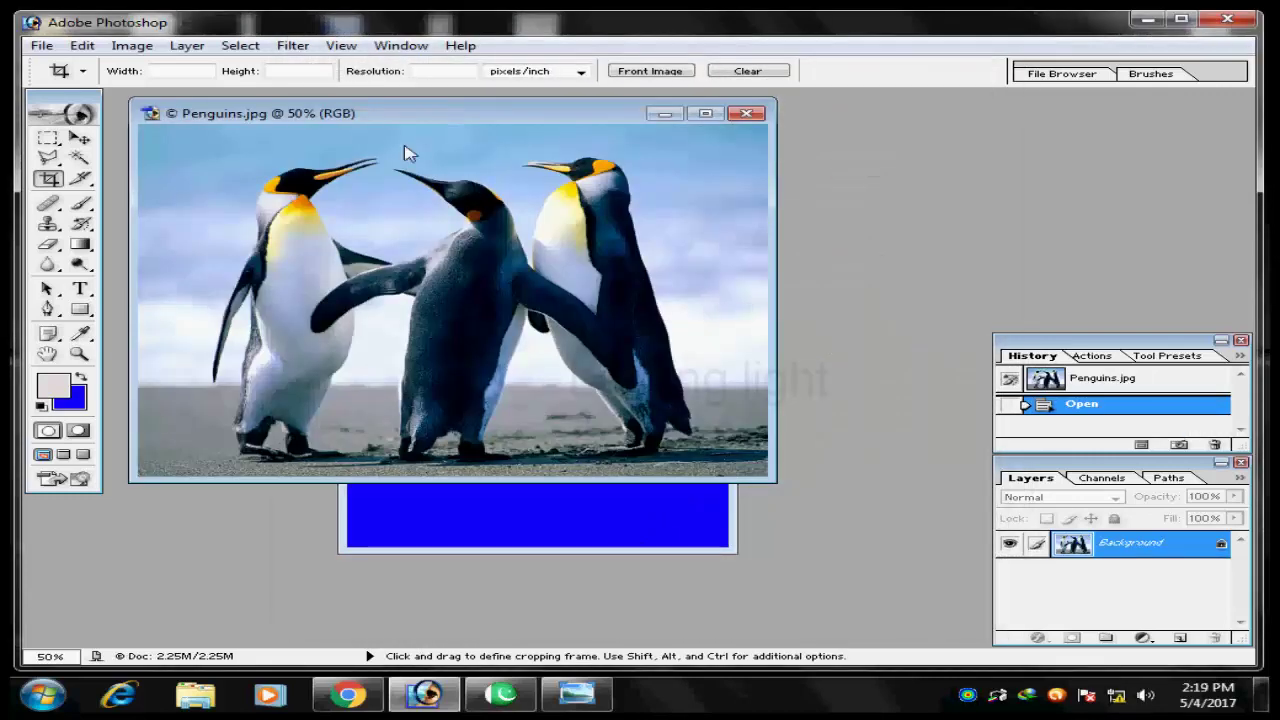
Step: Crop Penguins.jpg freehand to the head and upper body of the middle penguin
{"action": "left_click_drag", "start_coordinate": [379, 143], "coordinate": [533, 391]}
{"action": "key", "text": "Return"}
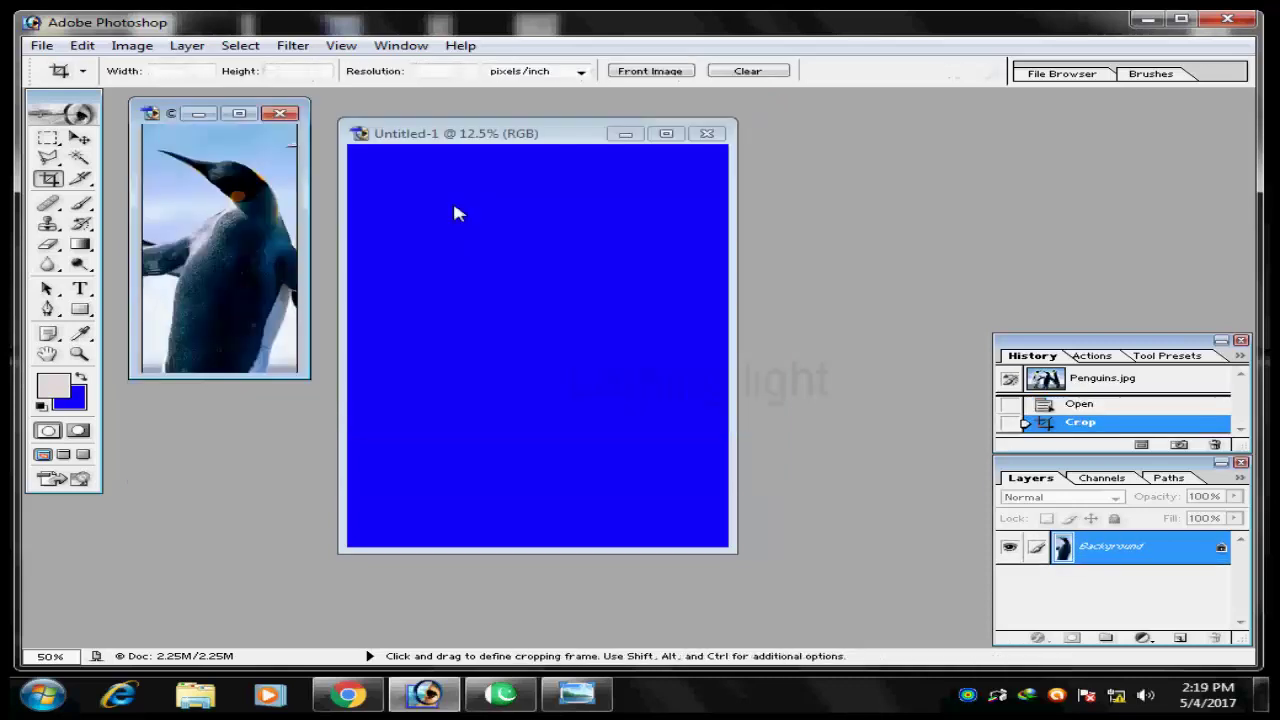
{"action": "left_click", "coordinate": [147, 112]}
{"action": "left_click", "coordinate": [443, 184]}
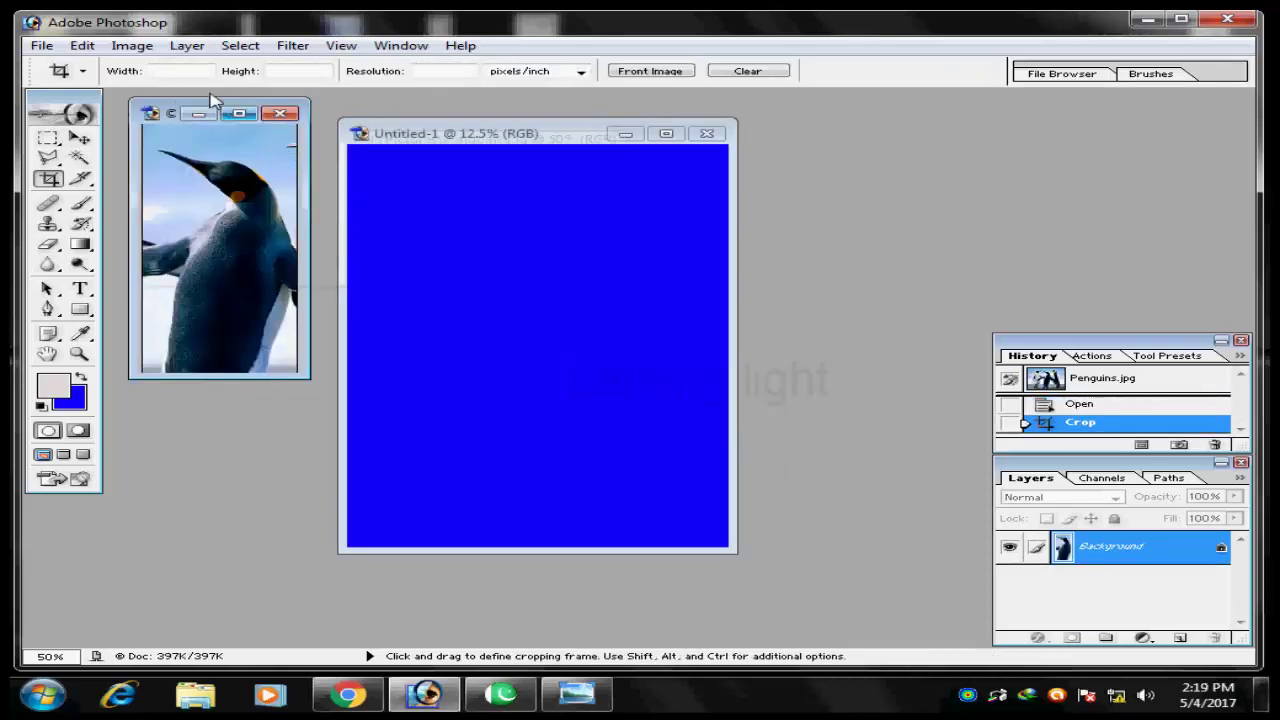
Step: Maximize the window of the cropped penguin image and inspect the crop
{"action": "double_click", "coordinate": [213, 101]}
{"action": "scroll", "coordinate": [634, 240], "scroll_direction": "up", "scroll_amount": 3}
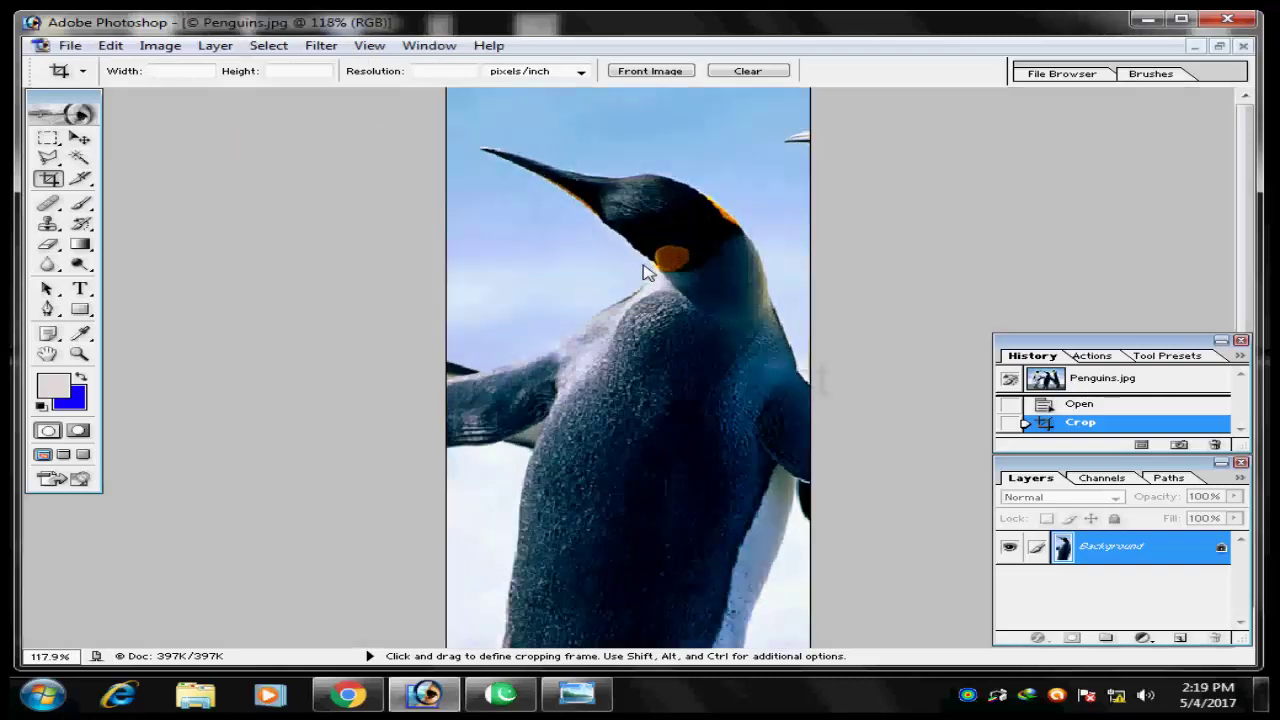
{"action": "scroll", "coordinate": [658, 258], "scroll_direction": "down", "scroll_amount": 3}
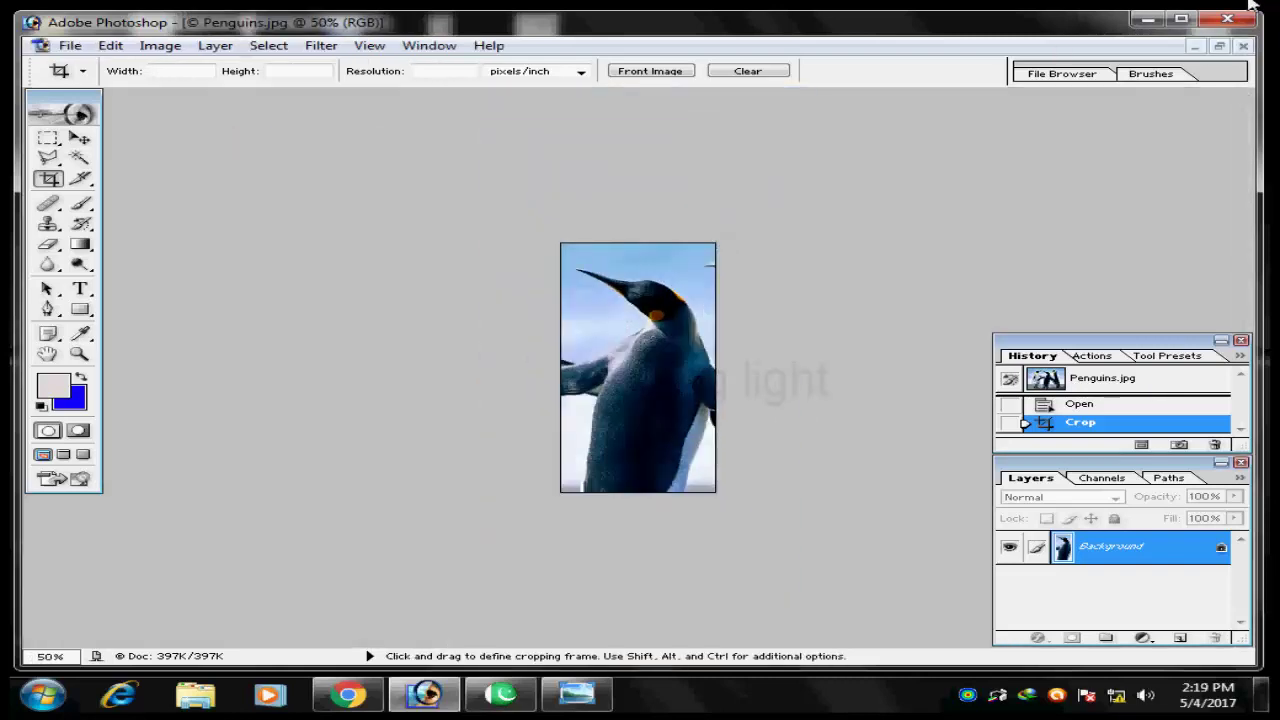
Step: Undo the penguin crop and close Penguins.jpg
{"action": "key", "text": "ctrl+z"}
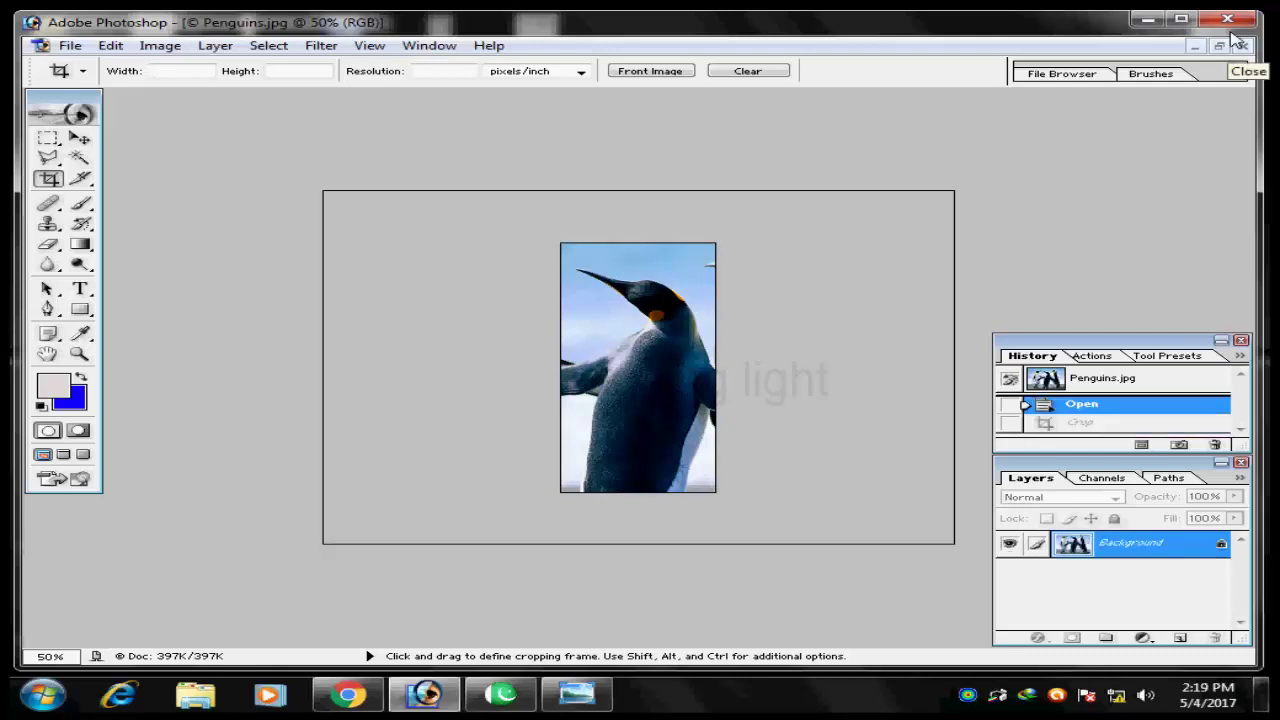
{"action": "left_click", "coordinate": [1243, 46]}
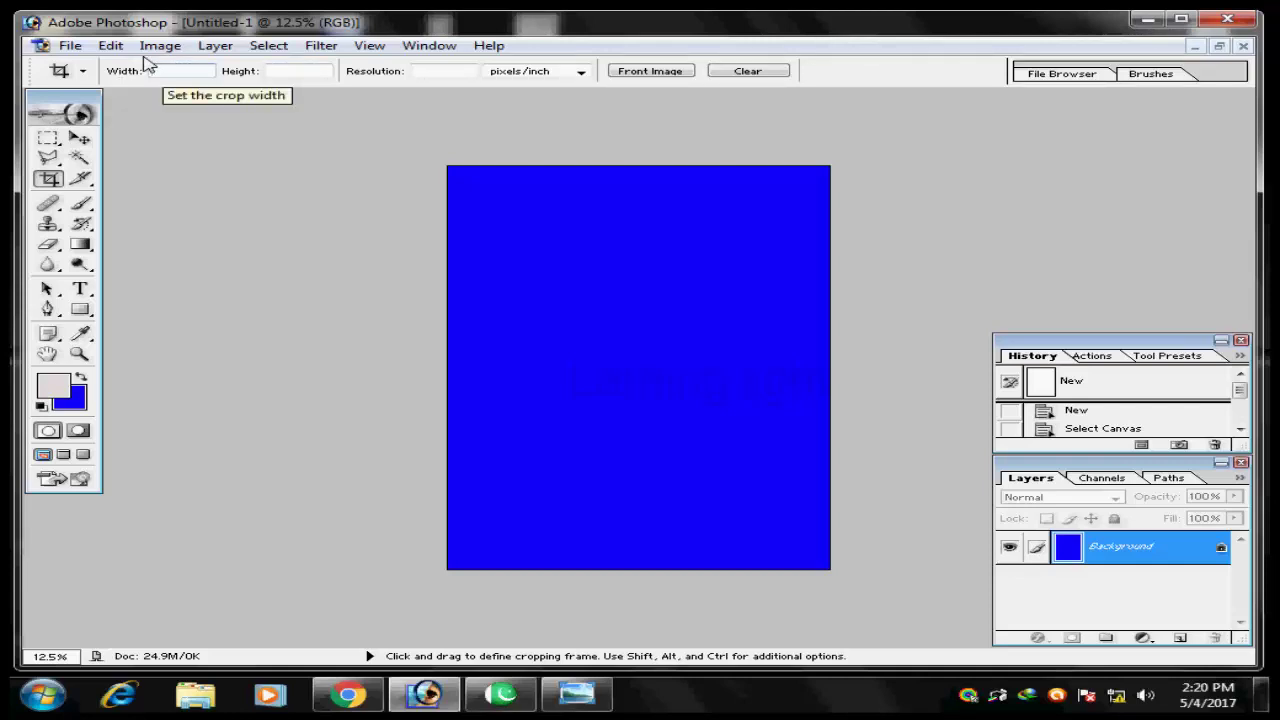
Step: Set the Crop tool's width first to 35 mm and replace it with 45 mm
{"action": "type", "text": "35m"}
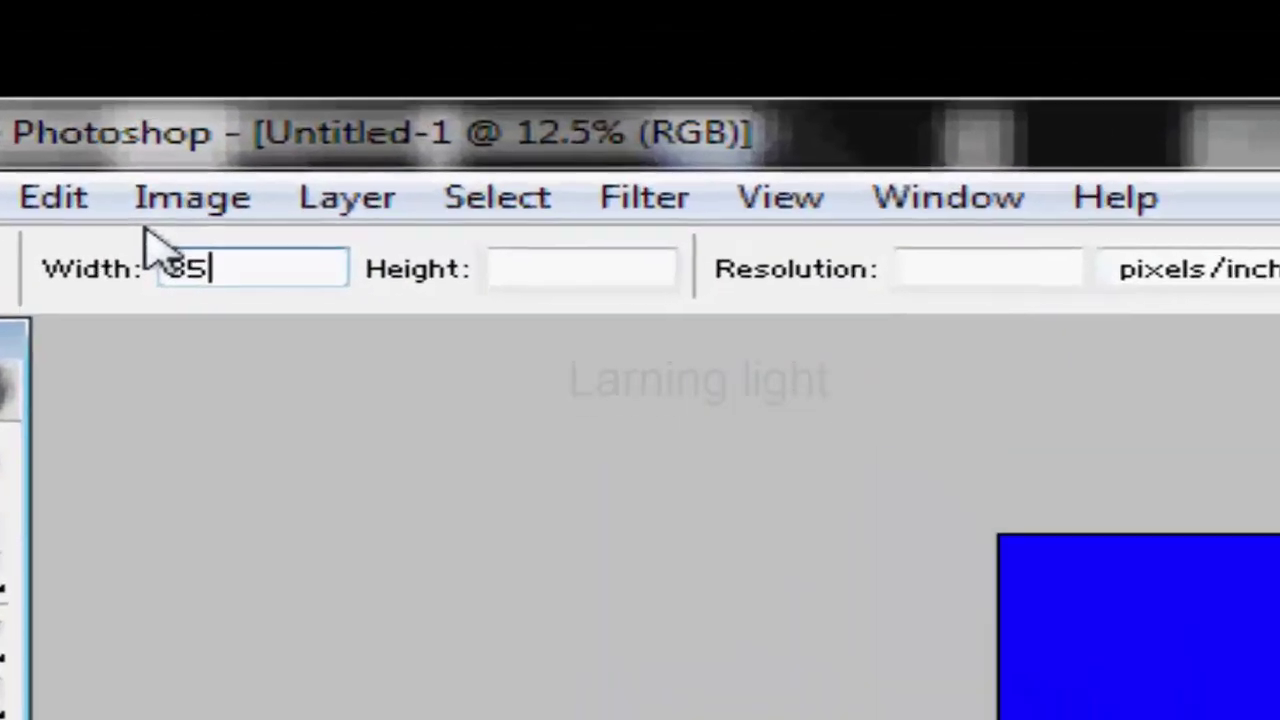
{"action": "type", "text": "m"}
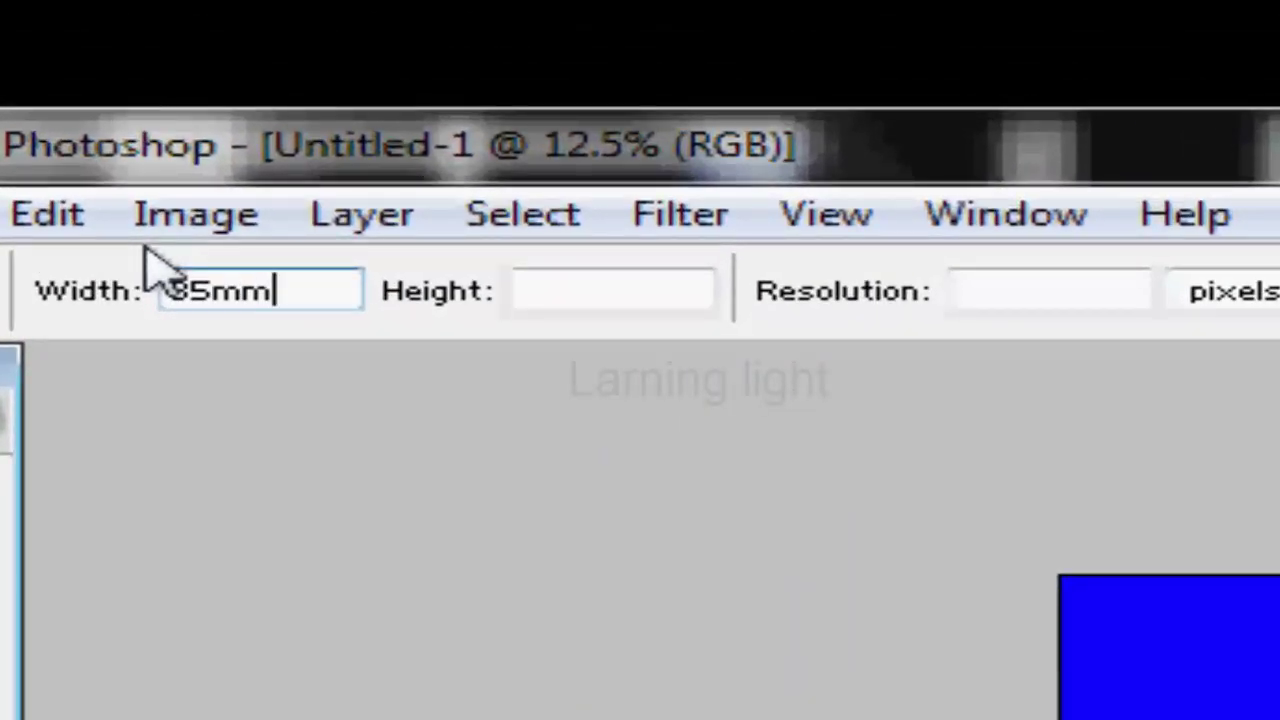
{"action": "key", "text": "Tab"}
{"action": "double_click", "coordinate": [190, 290]}
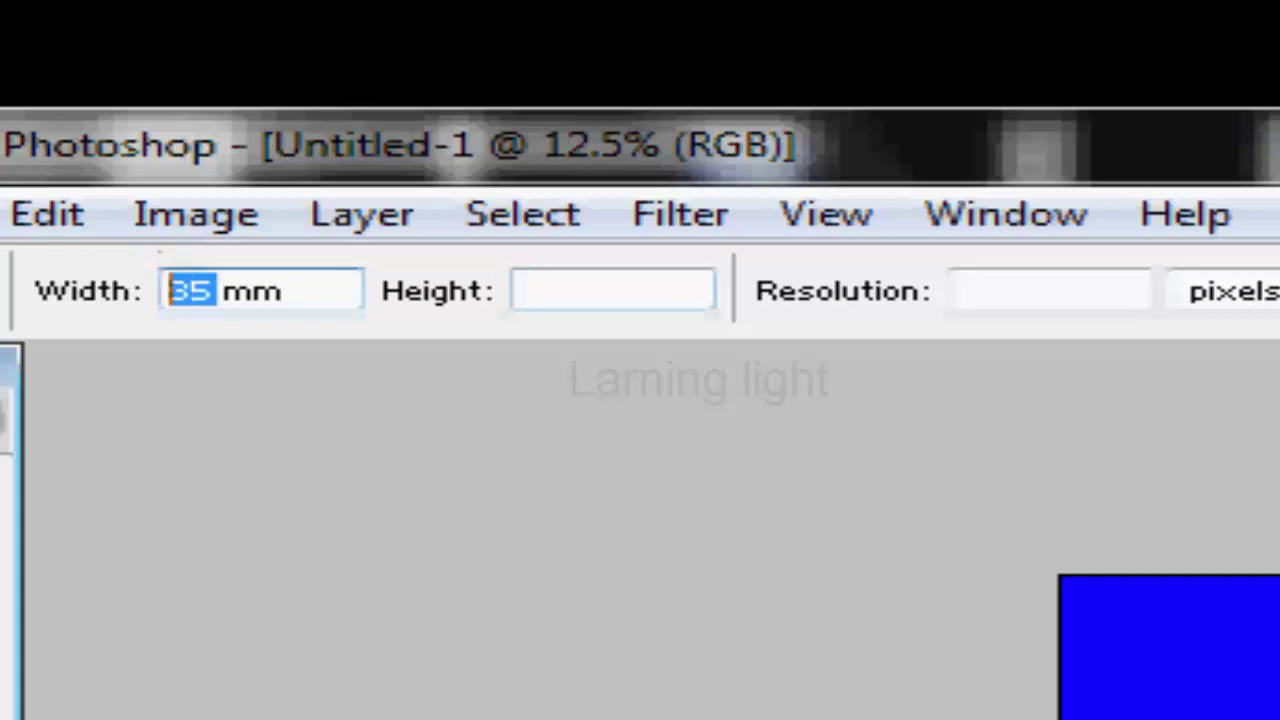
{"action": "type", "text": "45"}
{"action": "key", "text": "Tab"}
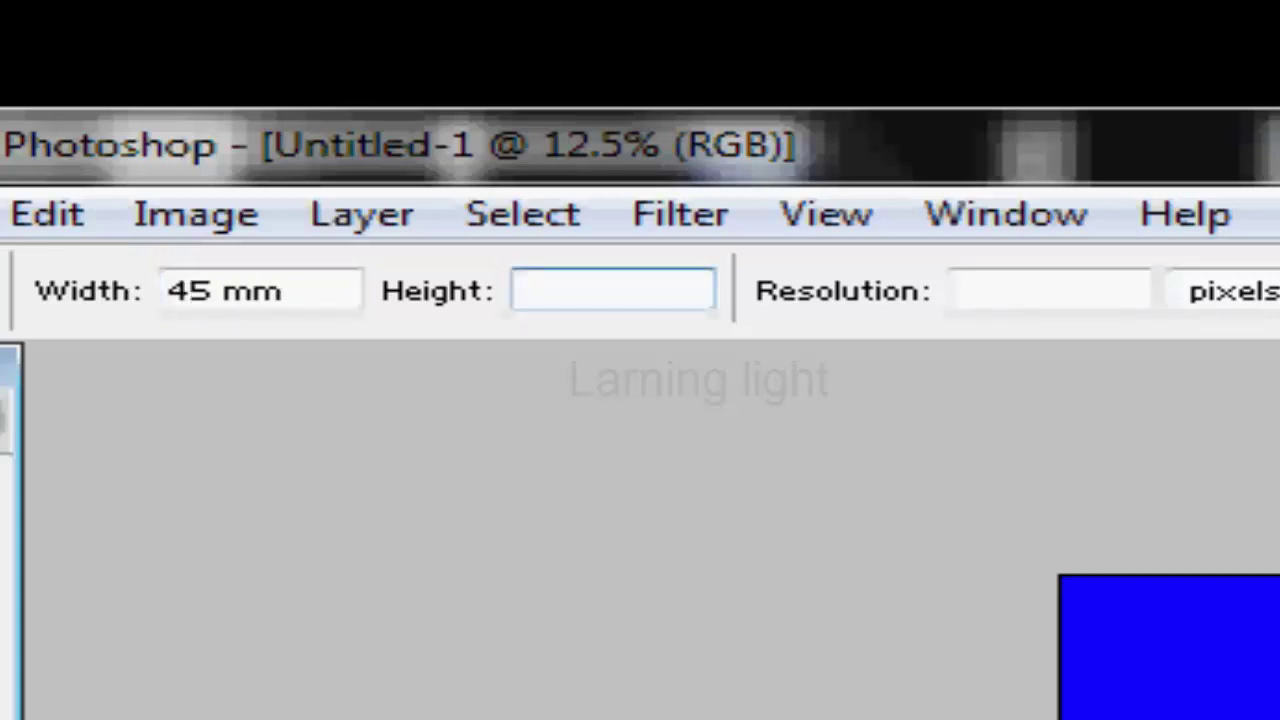
Step: Set the Crop tool's height to 35 mm and its resolution to 300 pixels/inch
{"action": "type", "text": "35"}
{"action": "key", "text": "Tab"}
{"action": "key", "text": "Tab"}
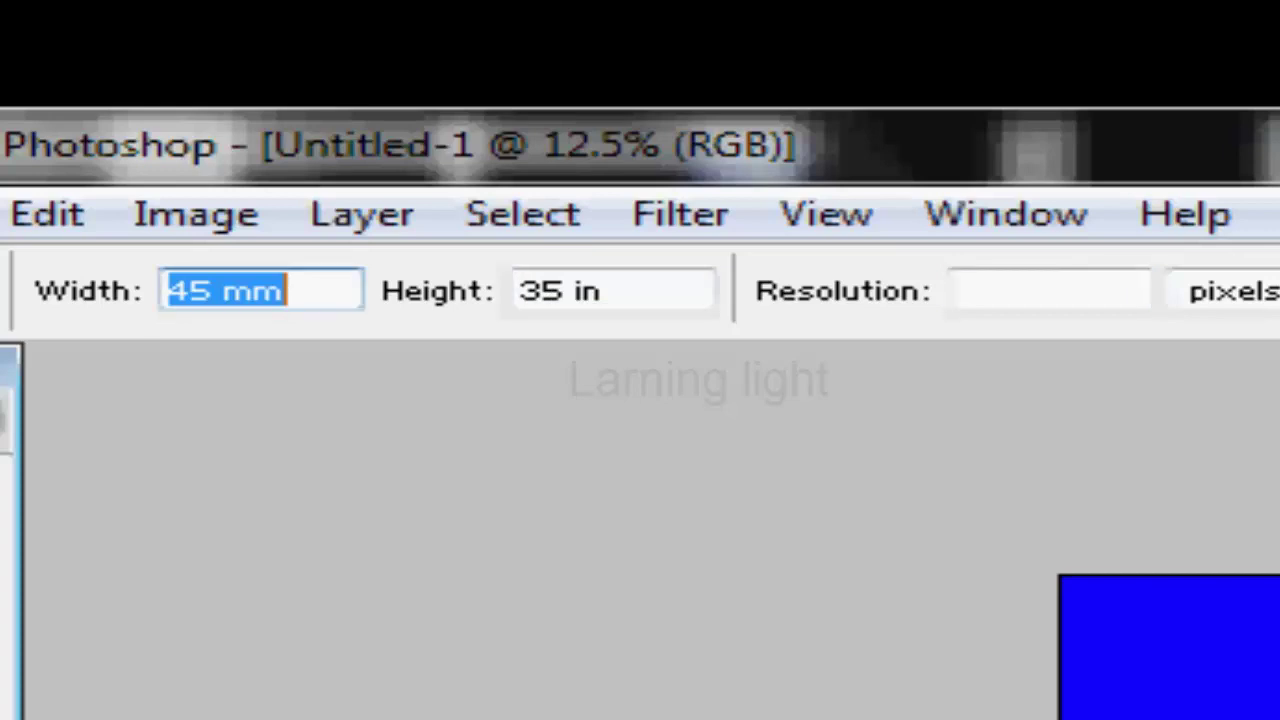
{"action": "key", "text": "Tab"}
{"action": "type", "text": "35 "}
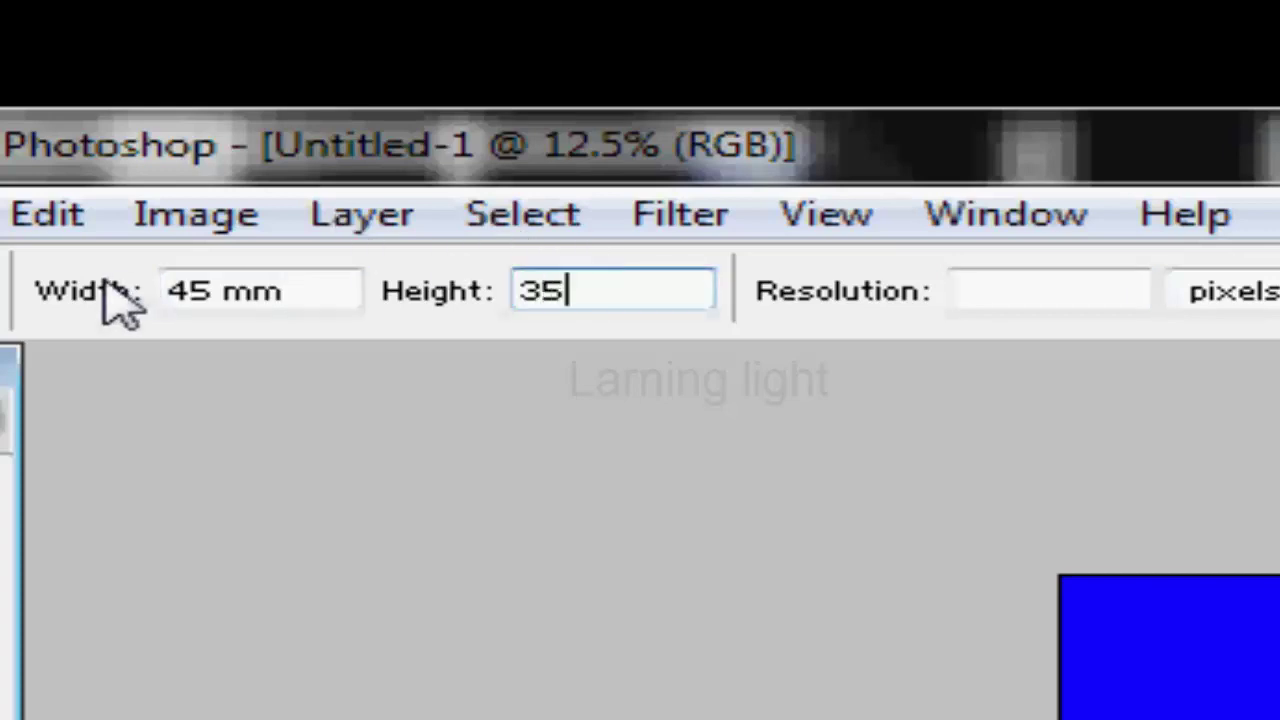
{"action": "type", "text": "mm"}
{"action": "key", "text": "Tab"}
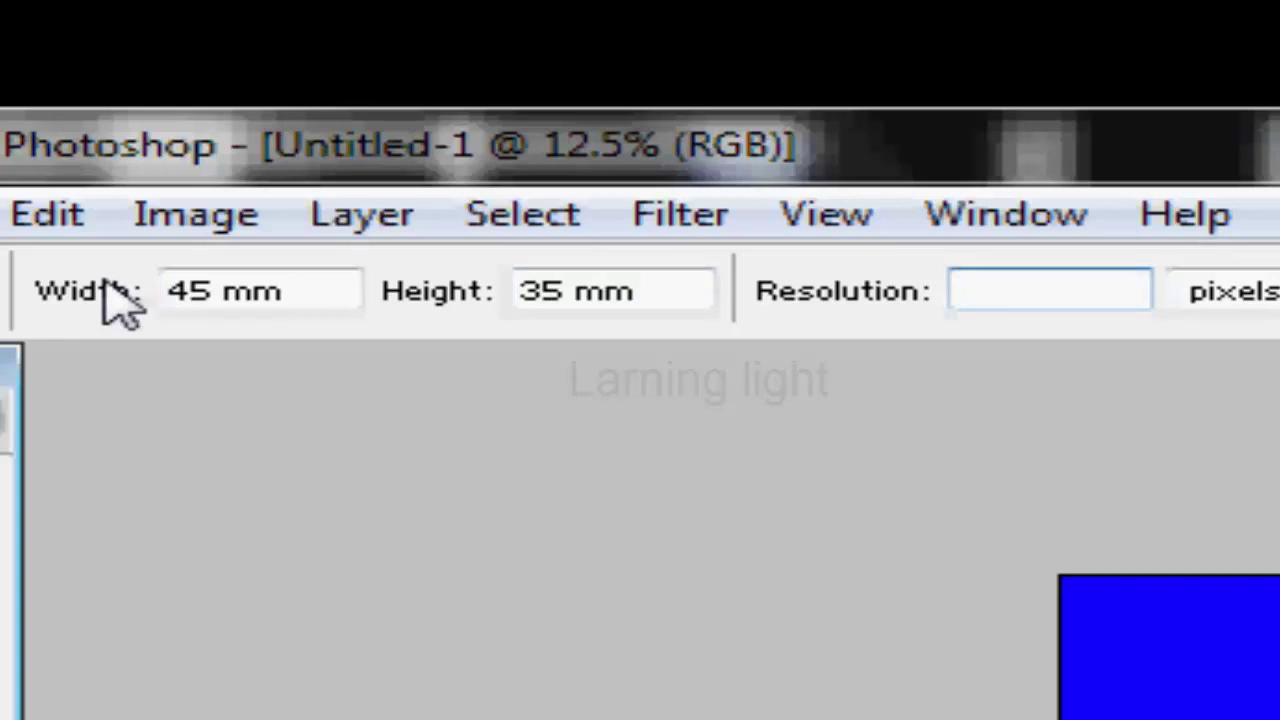
{"action": "type", "text": "300"}
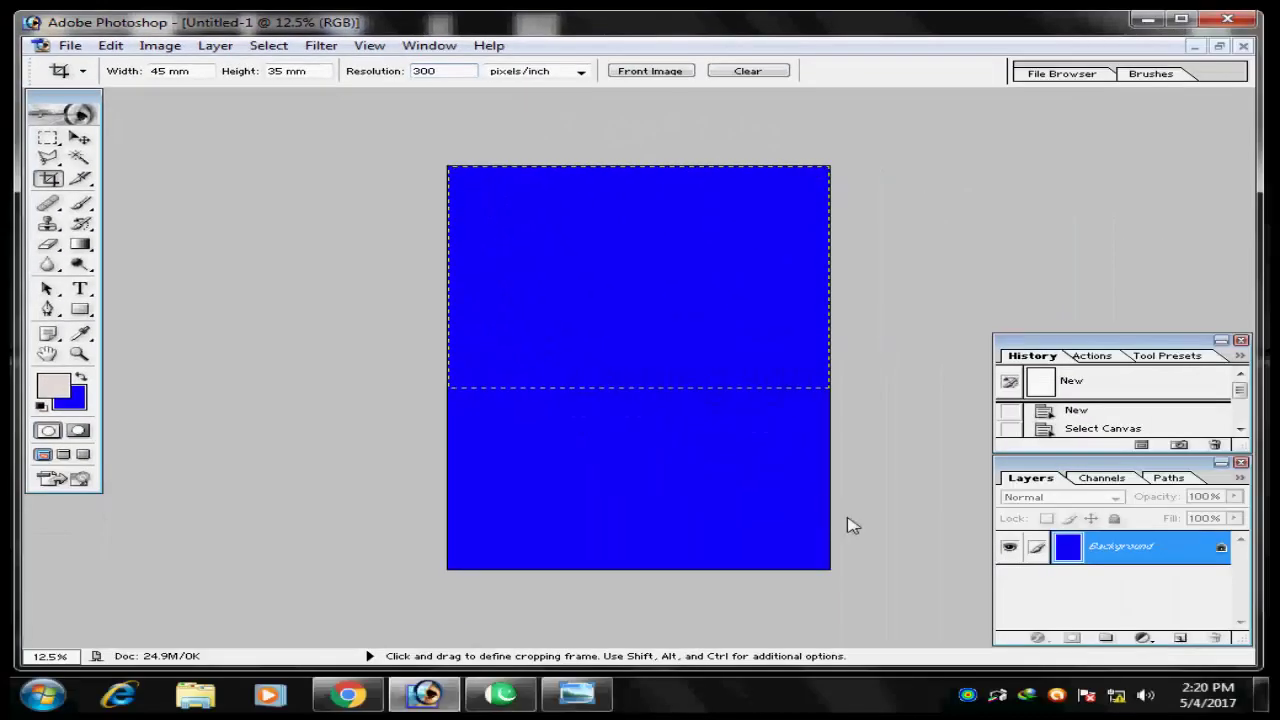
Step: Try a 45 by 35 mm crop frame across the full width of the blue canvas and cancel it
{"action": "key", "text": "Return"}
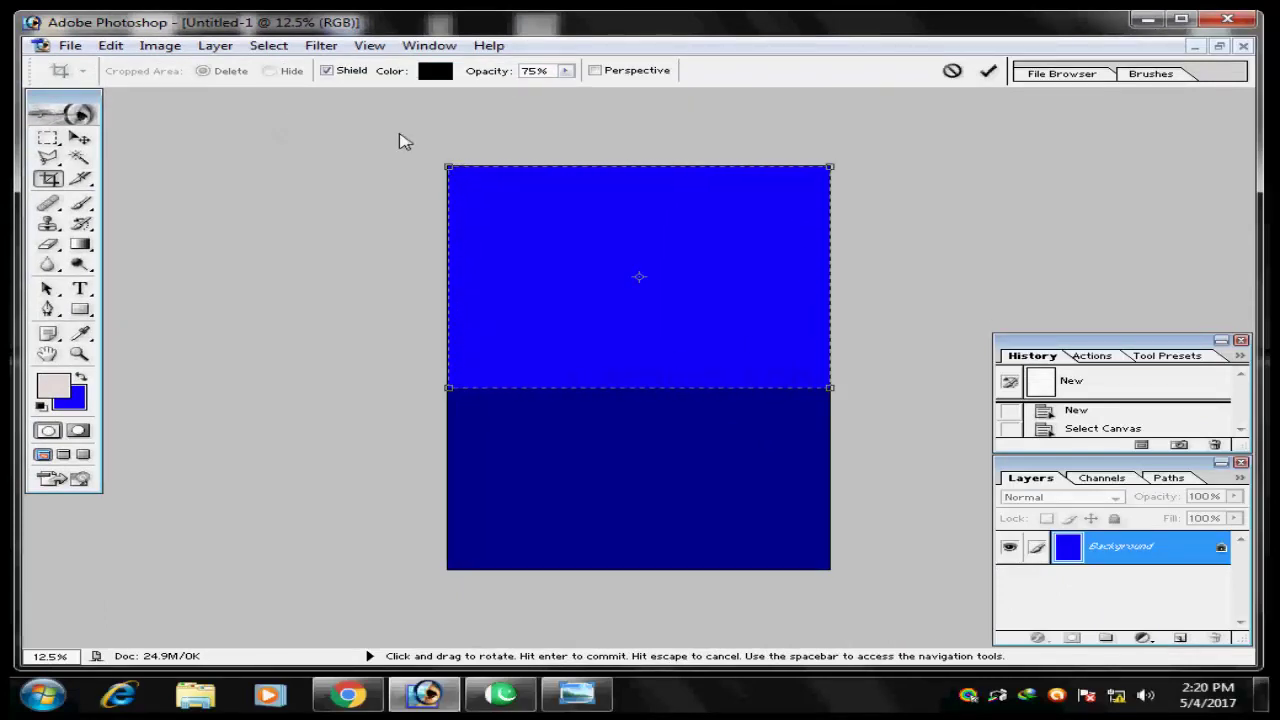
{"action": "key", "text": "Escape"}
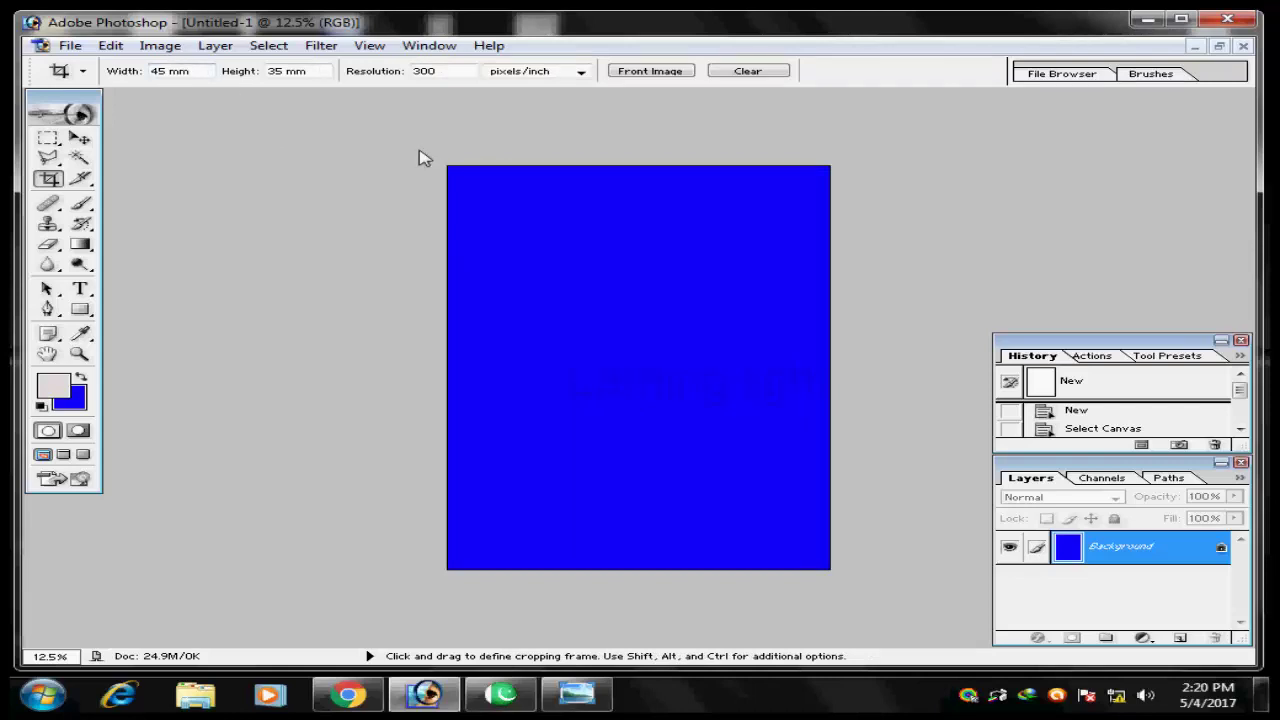
{"action": "left_click_drag", "start_coordinate": [445, 165], "coordinate": [832, 388]}
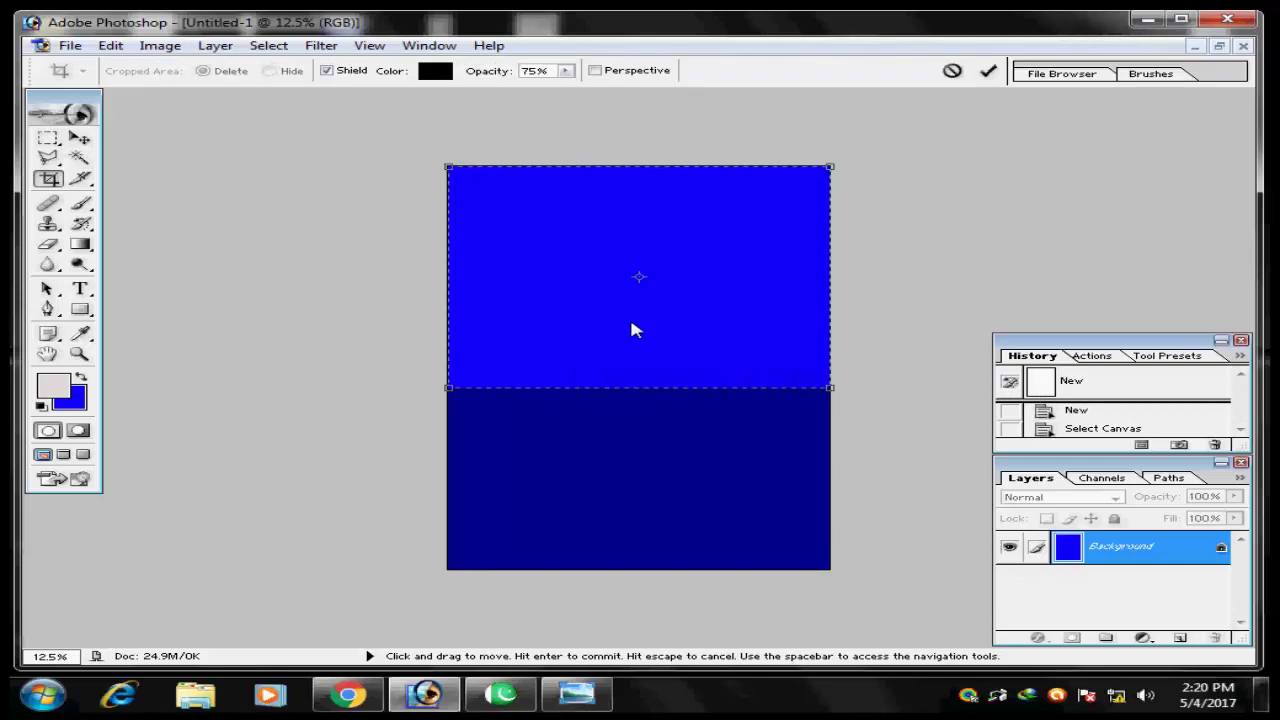
{"action": "key", "text": "Escape"}
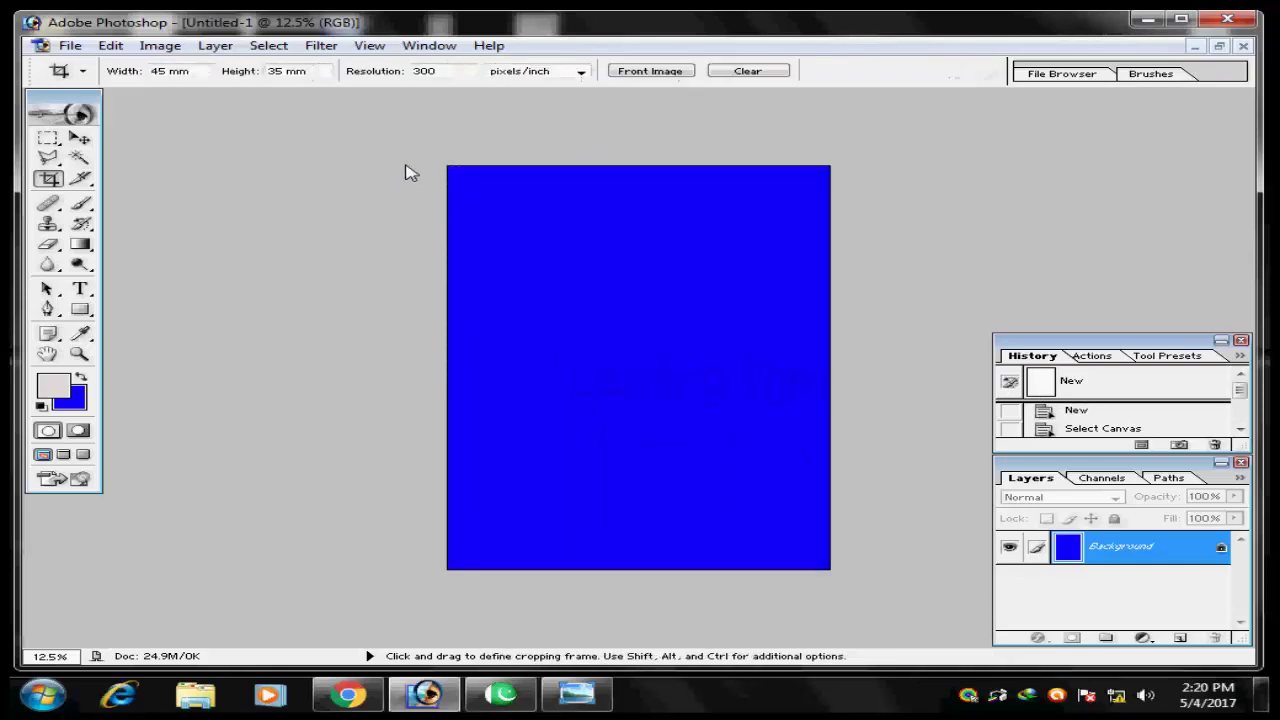
Step: Change the crop size to a width of 35 mm and a height of 45 mm
{"action": "left_click", "coordinate": [190, 70]}
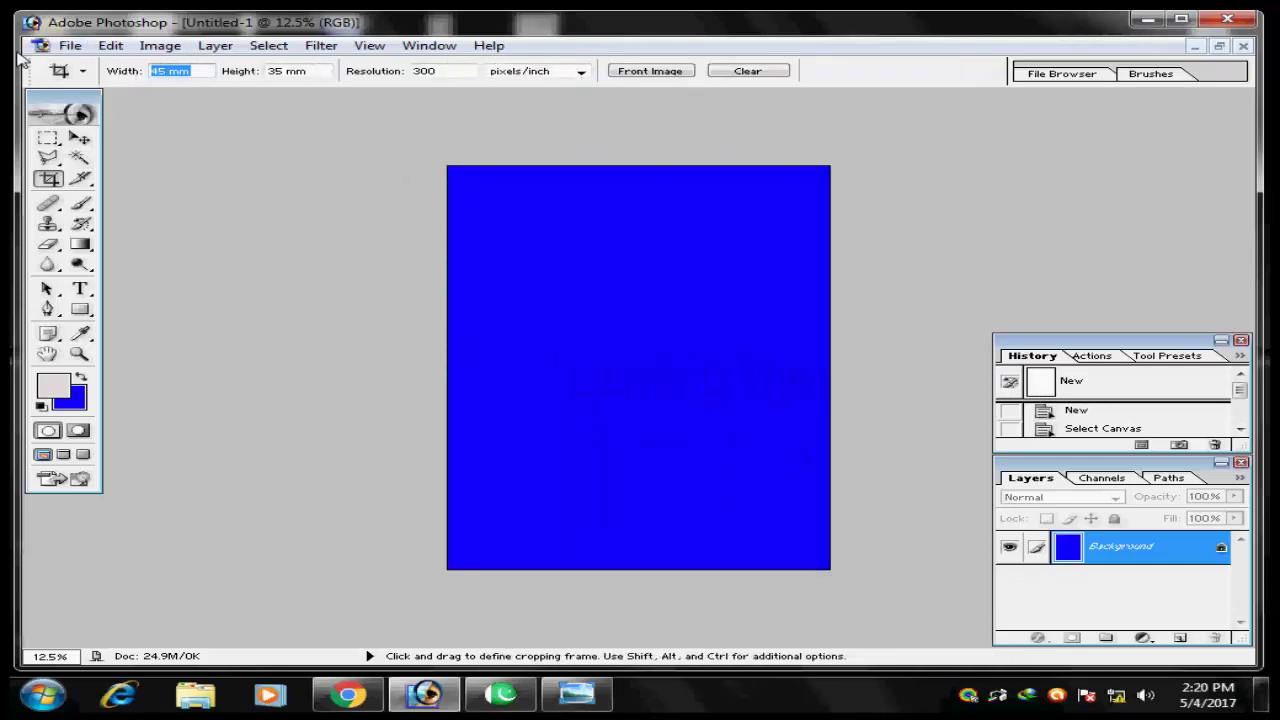
{"action": "type", "text": "35 mm"}
{"action": "key", "text": "Tab"}
{"action": "type", "text": "45 "}
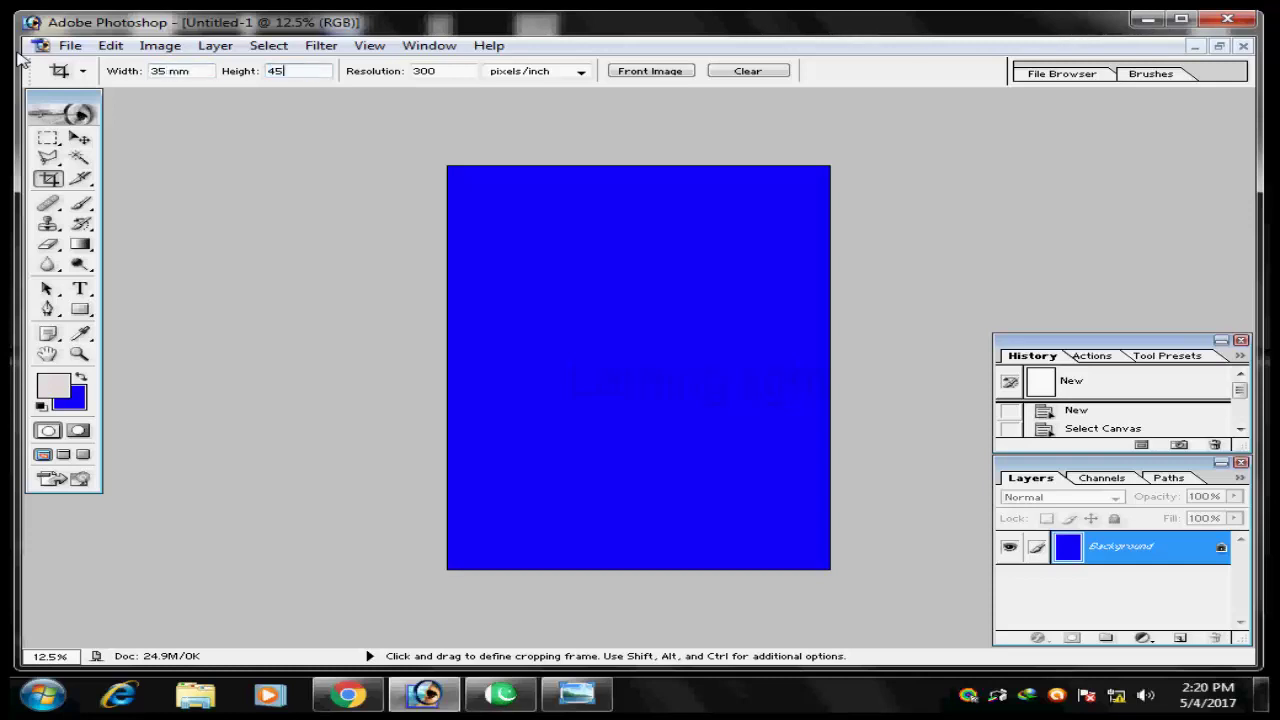
{"action": "type", "text": "mm"}
{"action": "key", "text": "Tab"}
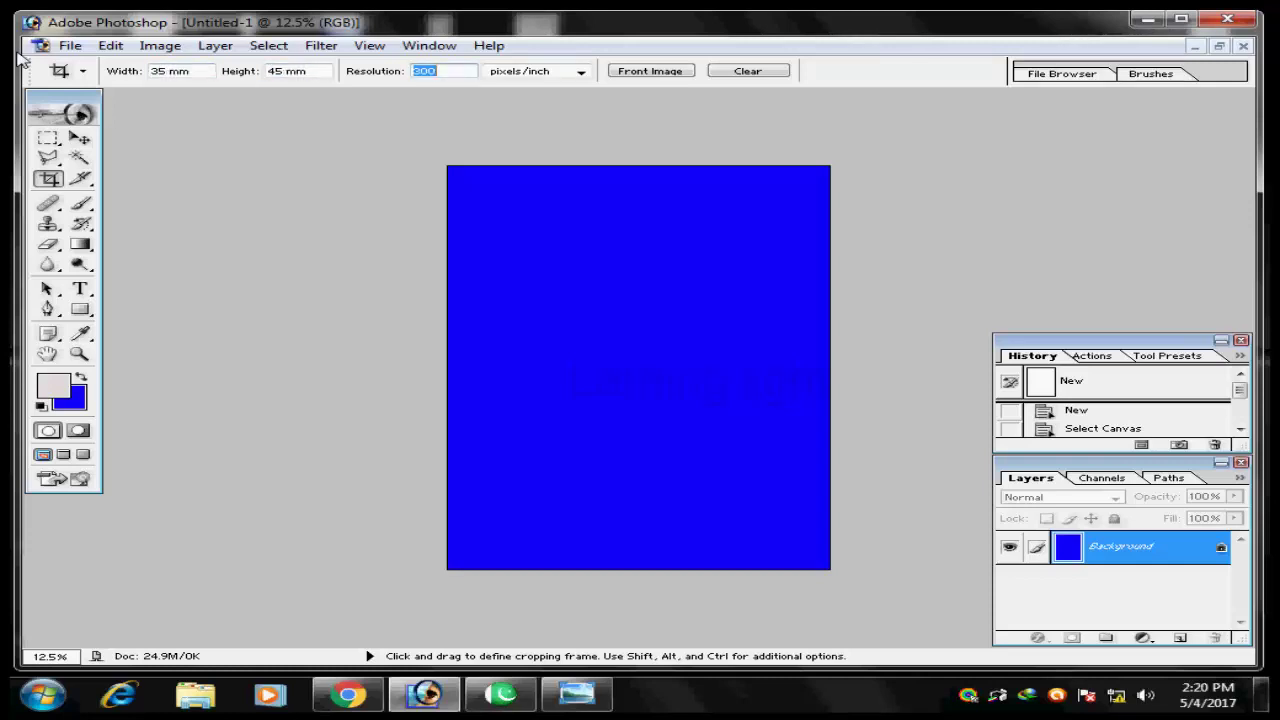
Step: Crop the blue canvas to 35 by 45 mm with a frame spanning its full width
{"action": "left_click_drag", "start_coordinate": [544, 252], "coordinate": [881, 558]}
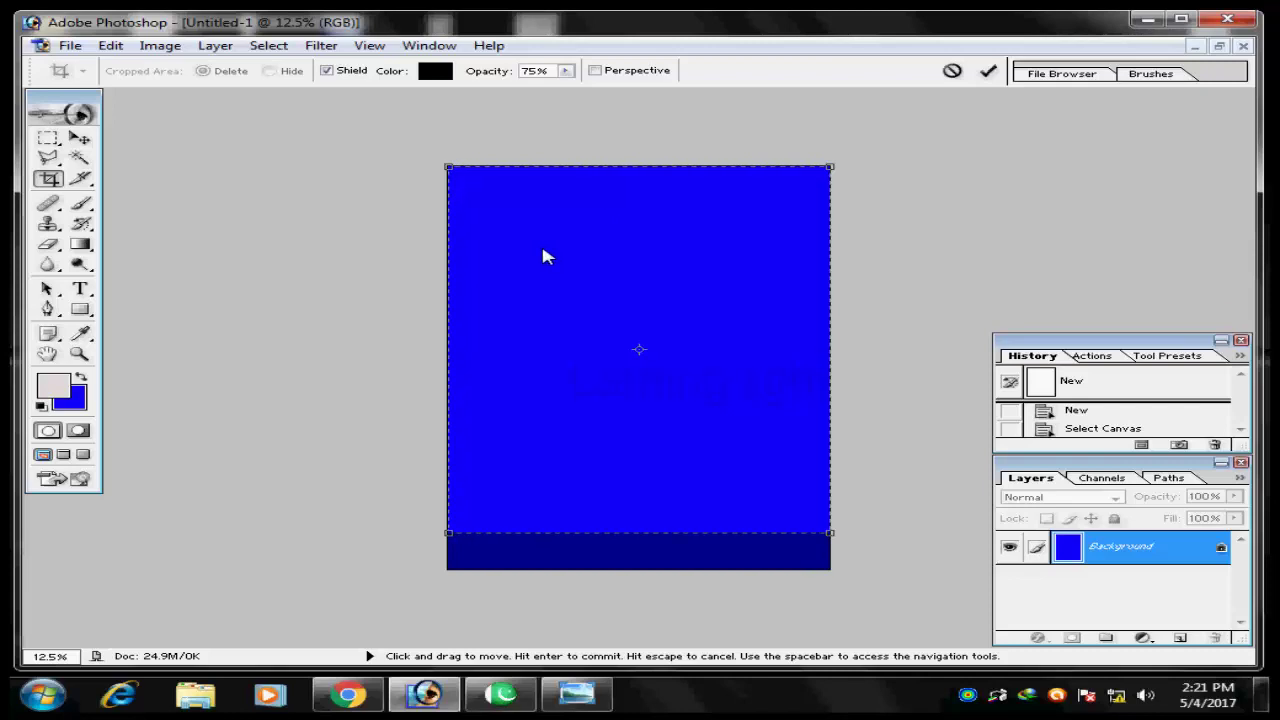
{"action": "key", "text": "Return"}
{"action": "scroll", "coordinate": [611, 351], "scroll_direction": "up", "scroll_amount": 4}
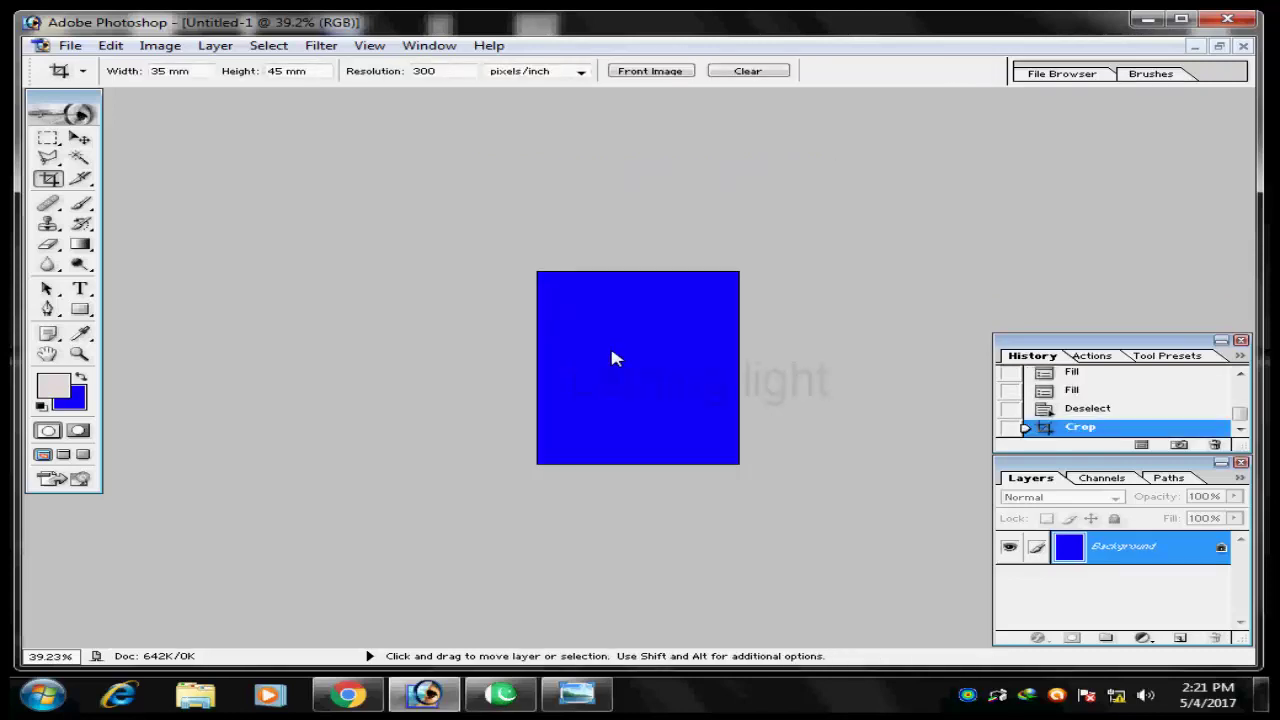
Step: Create a white A4 document at 300 pixels/inch and place its window beside the blue canvas
{"action": "key", "text": "ctrl+n"}
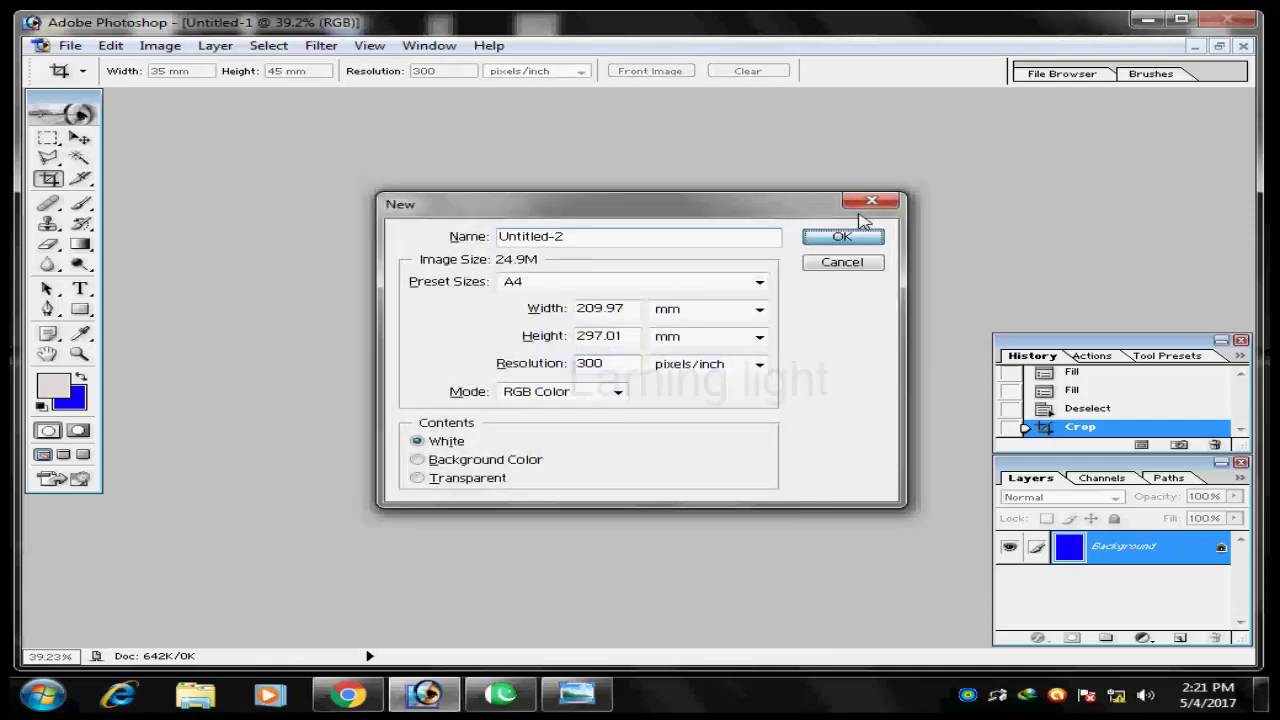
{"action": "left_click", "coordinate": [835, 236]}
{"action": "left_click_drag", "start_coordinate": [306, 114], "coordinate": [844, 80]}
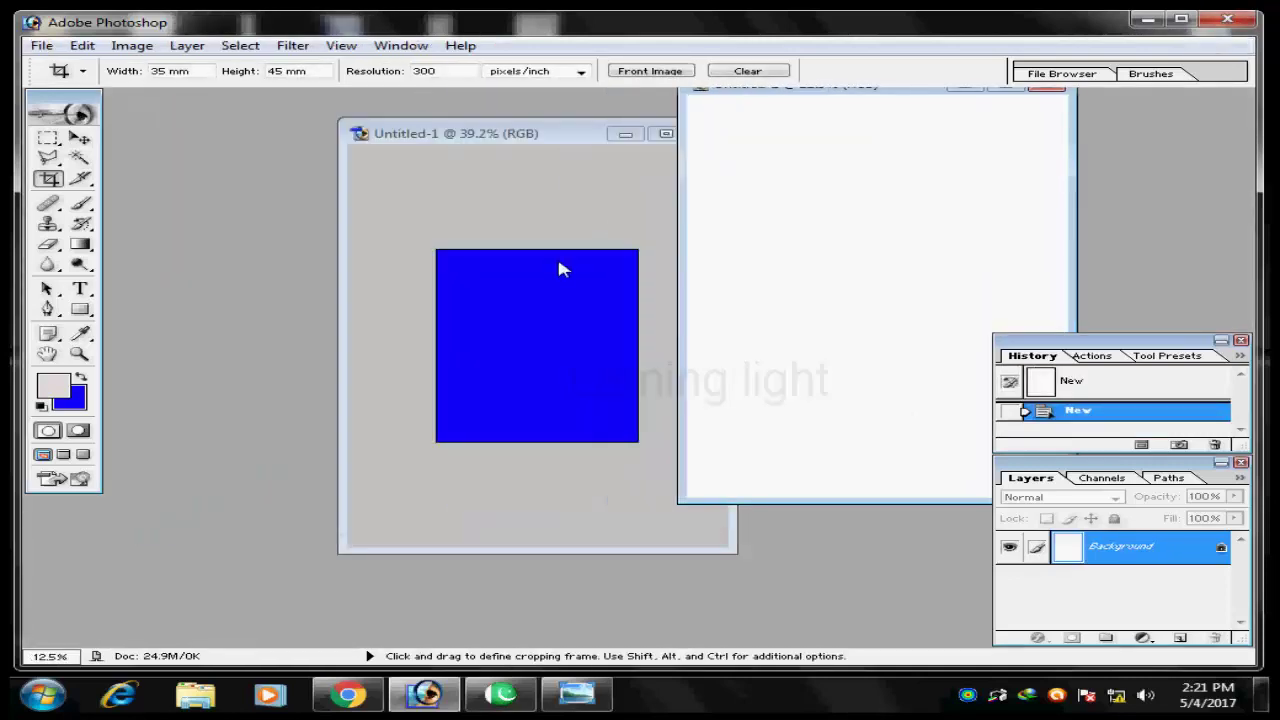
Step: Copy the cropped blue image onto the A4 page with the Move tool and place it near the page's upper-left corner
{"action": "left_click", "coordinate": [80, 138]}
{"action": "left_click_drag", "start_coordinate": [489, 294], "coordinate": [816, 199]}
{"action": "left_click_drag", "start_coordinate": [548, 283], "coordinate": [769, 146]}
{"action": "left_click_drag", "start_coordinate": [800, 85], "coordinate": [373, 177]}
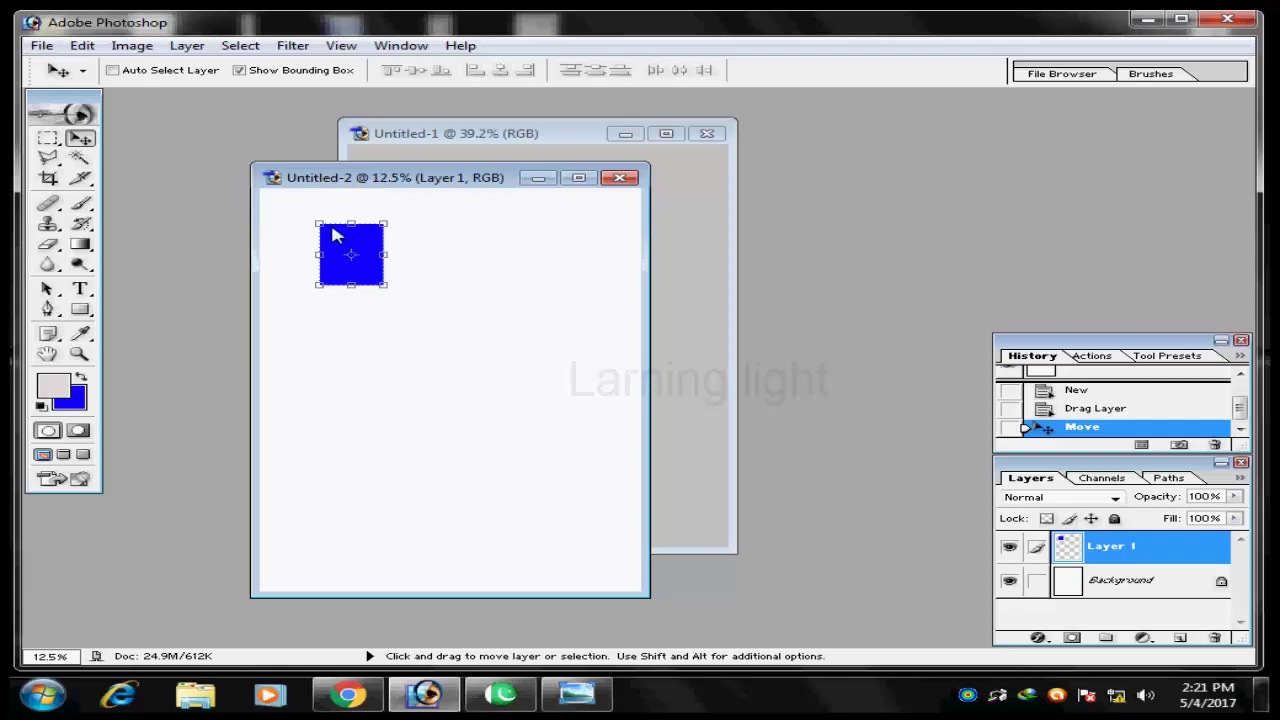
Step: Create a 4 x 6 inch document at 300 pixels/inch and copy the blue square into its upper-left corner
{"action": "left_click", "coordinate": [41, 45]}
{"action": "left_click", "coordinate": [66, 60]}
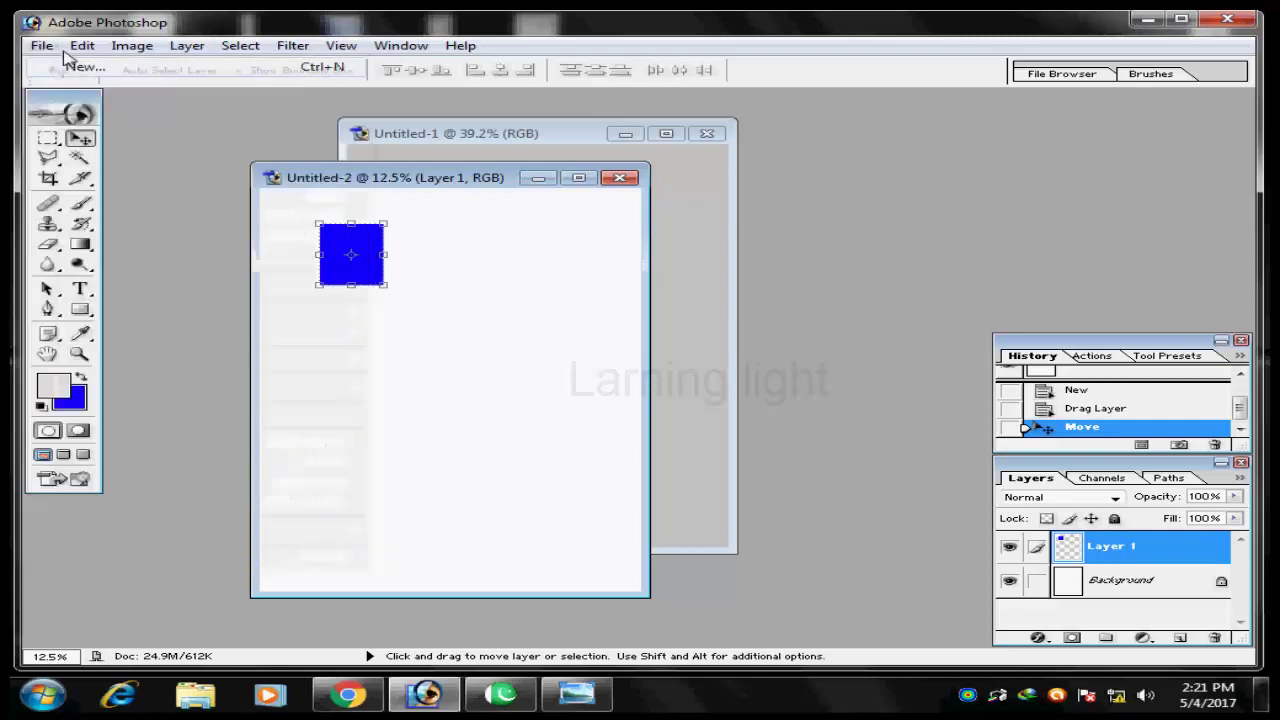
{"action": "left_click", "coordinate": [631, 279]}
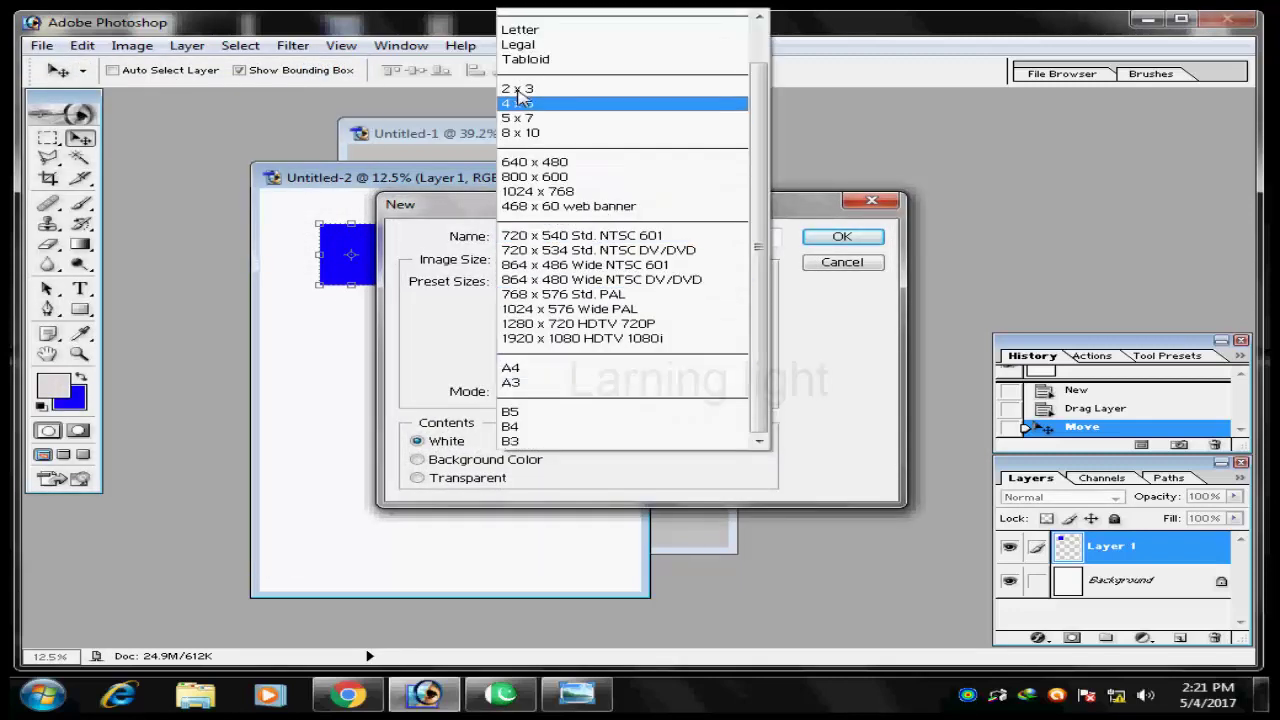
{"action": "left_click", "coordinate": [518, 99]}
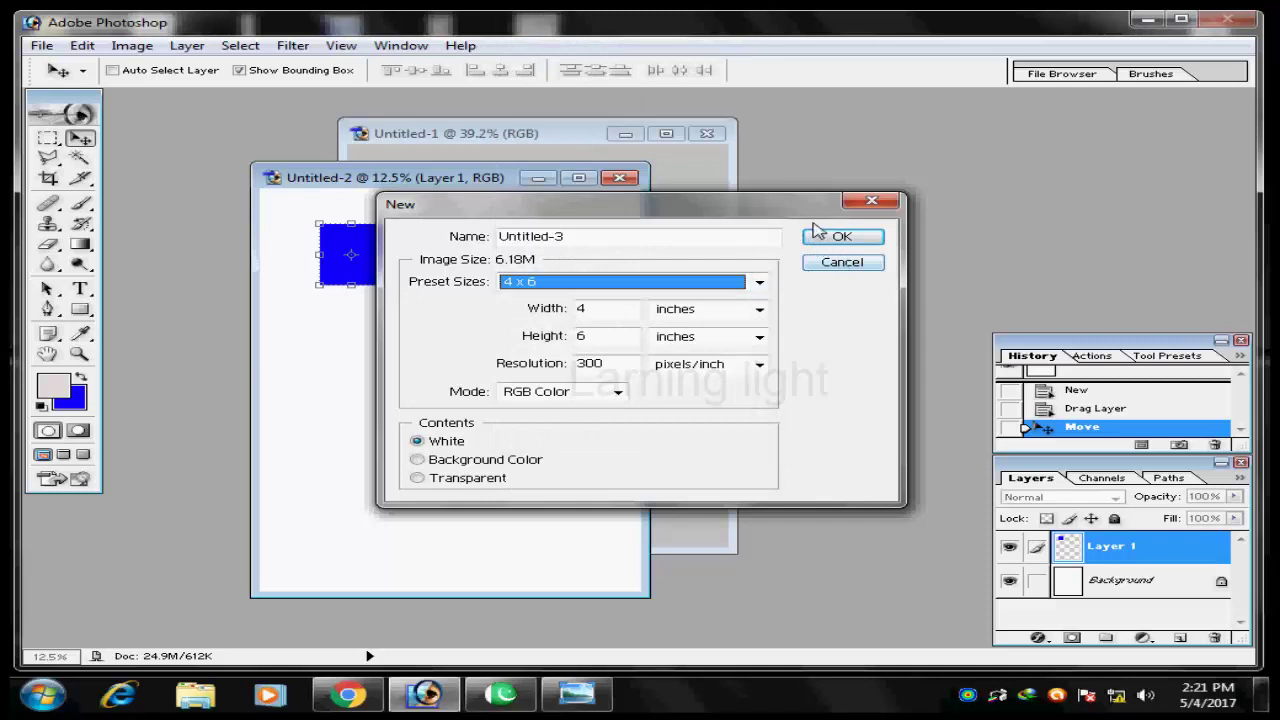
{"action": "left_click", "coordinate": [816, 231]}
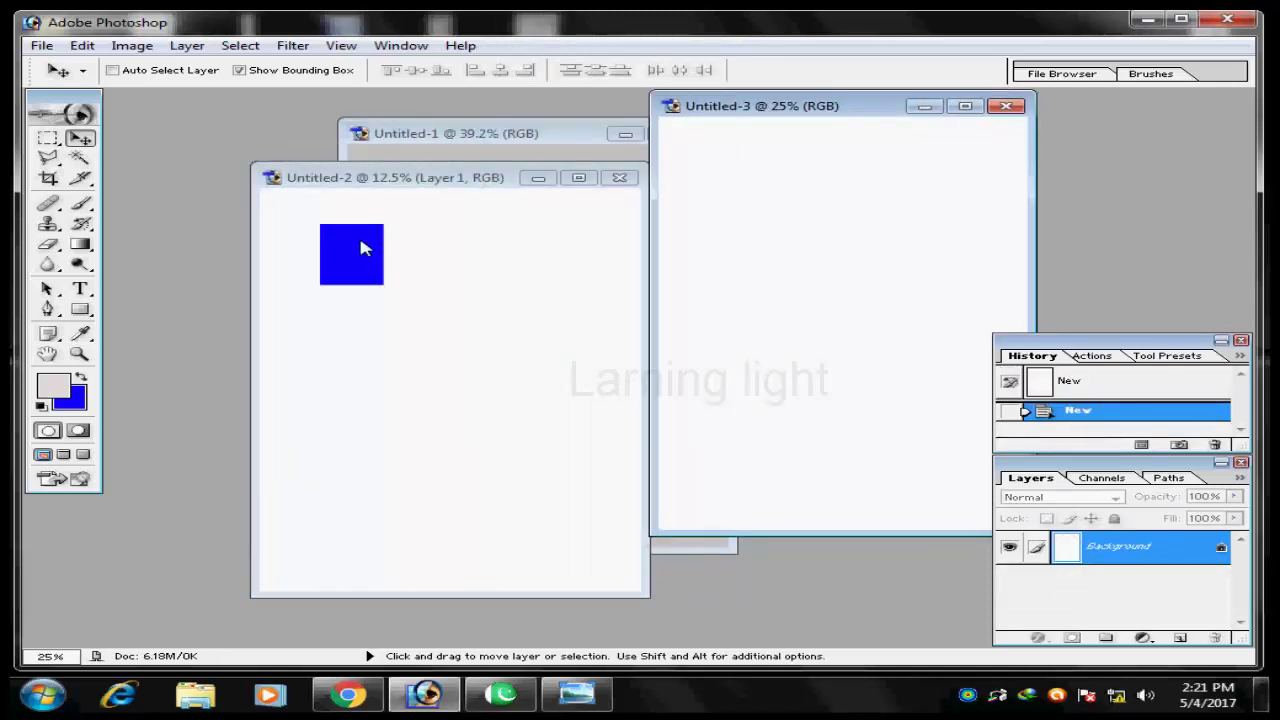
{"action": "left_click_drag", "start_coordinate": [363, 249], "coordinate": [742, 158]}
{"action": "left_click_drag", "start_coordinate": [781, 100], "coordinate": [325, 92]}
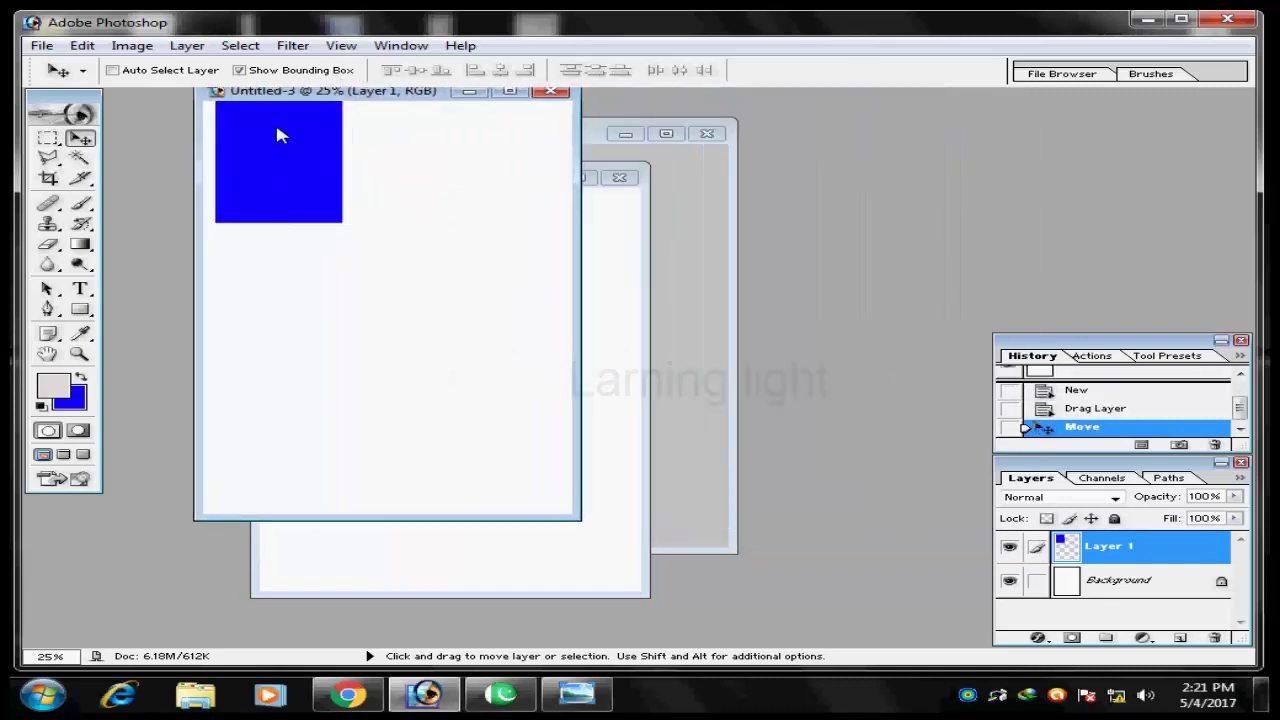
Step: Duplicate the blue square on the 4 x 6 page and nudge the copy right, leaving a gap between the two
{"action": "key", "text": "alt"}
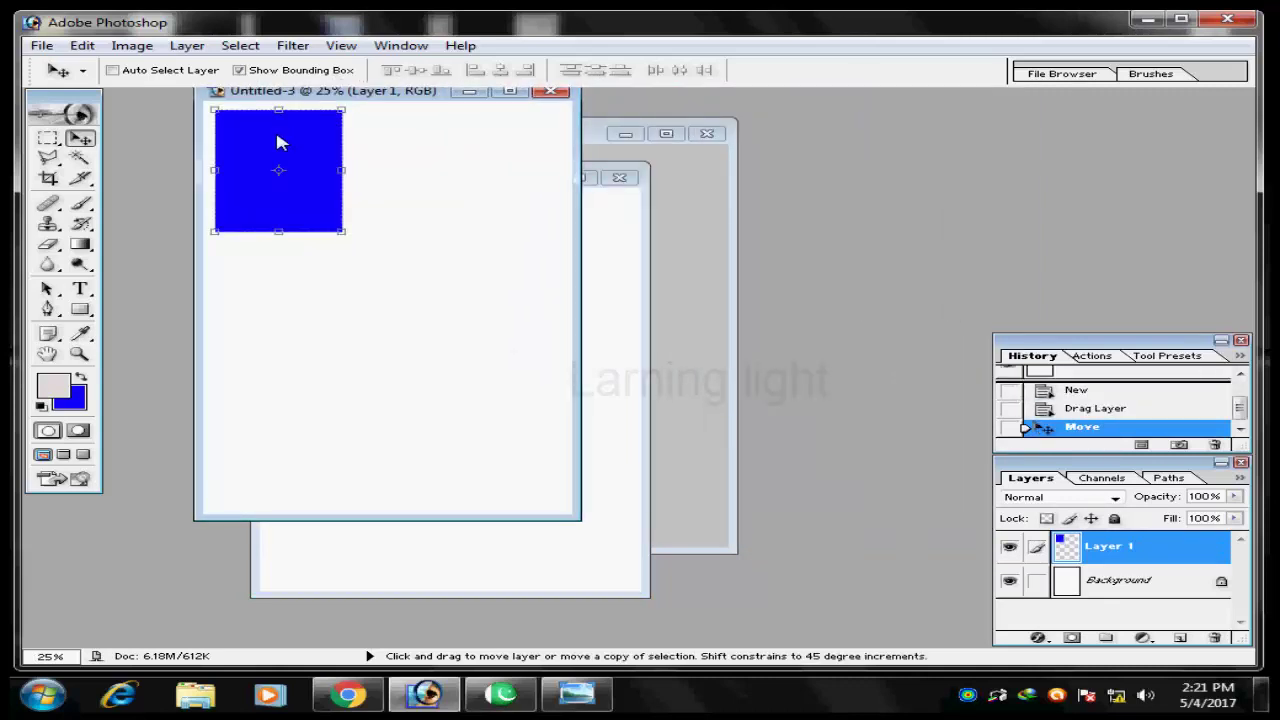
{"action": "left_click_drag", "start_coordinate": [280, 143], "coordinate": [404, 143]}
{"action": "key", "text": "shift+Right"}
{"action": "key", "text": "shift+Right"}
{"action": "key", "text": "shift+Right"}
{"action": "key", "text": "shift+Right"}
{"action": "key", "text": "shift+Right"}
{"action": "key", "text": "shift+Right"}
{"action": "key", "text": "shift+Right"}
{"action": "key", "text": "shift+Right"}
{"action": "key", "text": "shift+Right"}
{"action": "key", "text": "shift+Right"}
{"action": "key", "text": "shift+Right"}
{"action": "key", "text": "shift+Right"}
{"action": "key", "text": "shift+Right"}
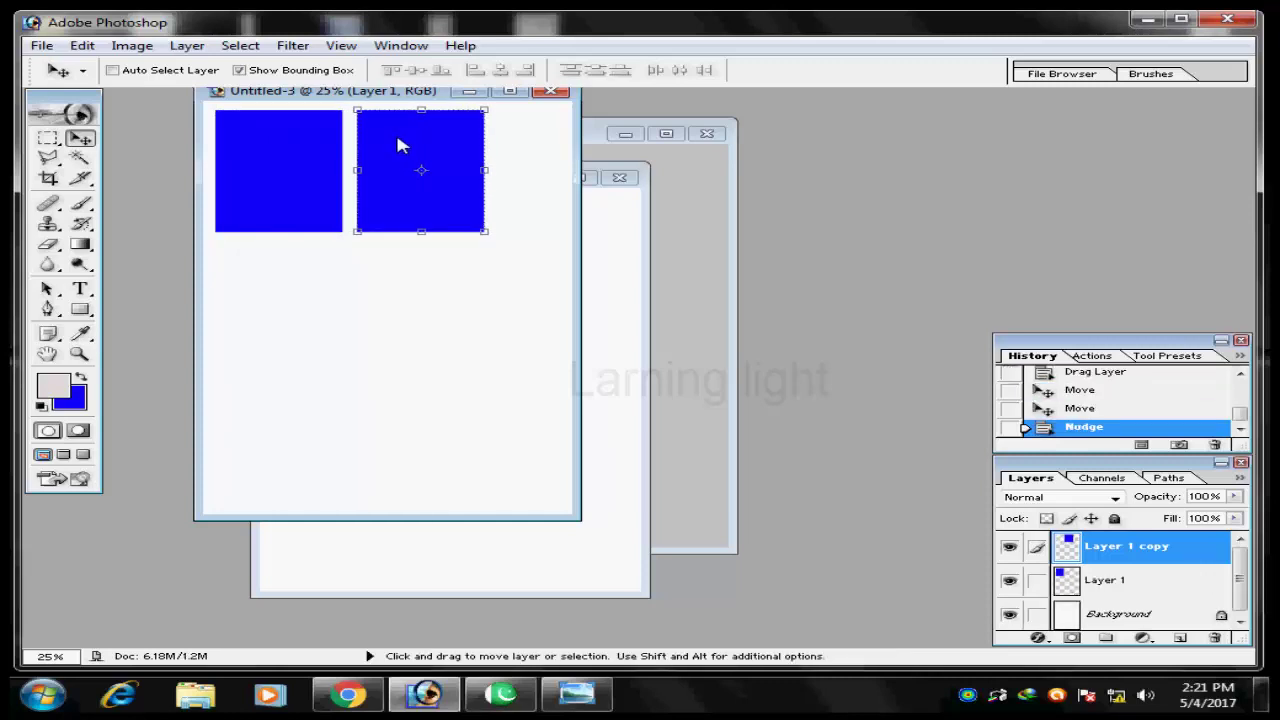
{"action": "key", "text": "shift+Right"}
{"action": "key", "text": "shift+Right"}
{"action": "key", "text": "shift+Right"}
{"action": "key", "text": "shift+Right"}
{"action": "key", "text": "shift+Right"}
{"action": "key", "text": "shift+Right"}
{"action": "key", "text": "shift+Right"}
{"action": "key", "text": "shift+Right"}
{"action": "key", "text": "shift+Right"}
{"action": "key", "text": "shift+Right"}
{"action": "key", "text": "shift+Right"}
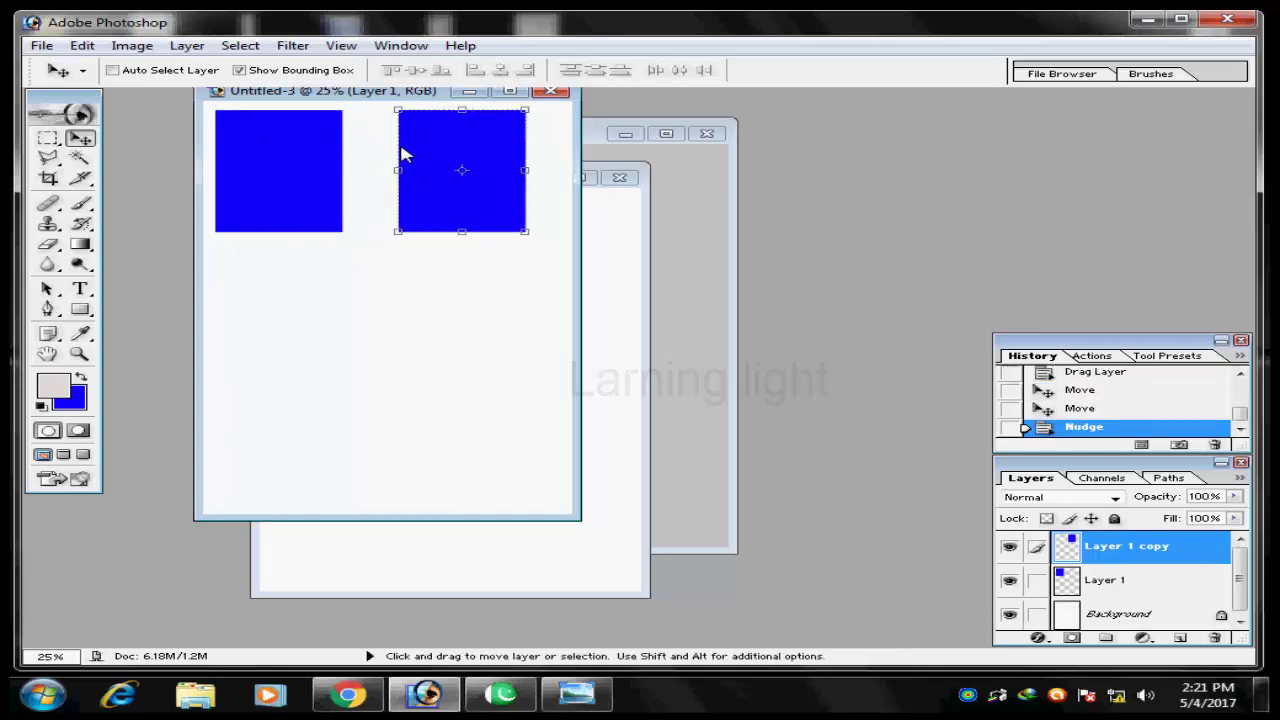
Step: Merge the visible layers and duplicate the row of two blue squares twice downward to form three rows
{"action": "key", "text": "ctrl+shift+e"}
{"action": "left_click_drag", "start_coordinate": [429, 166], "coordinate": [445, 412]}
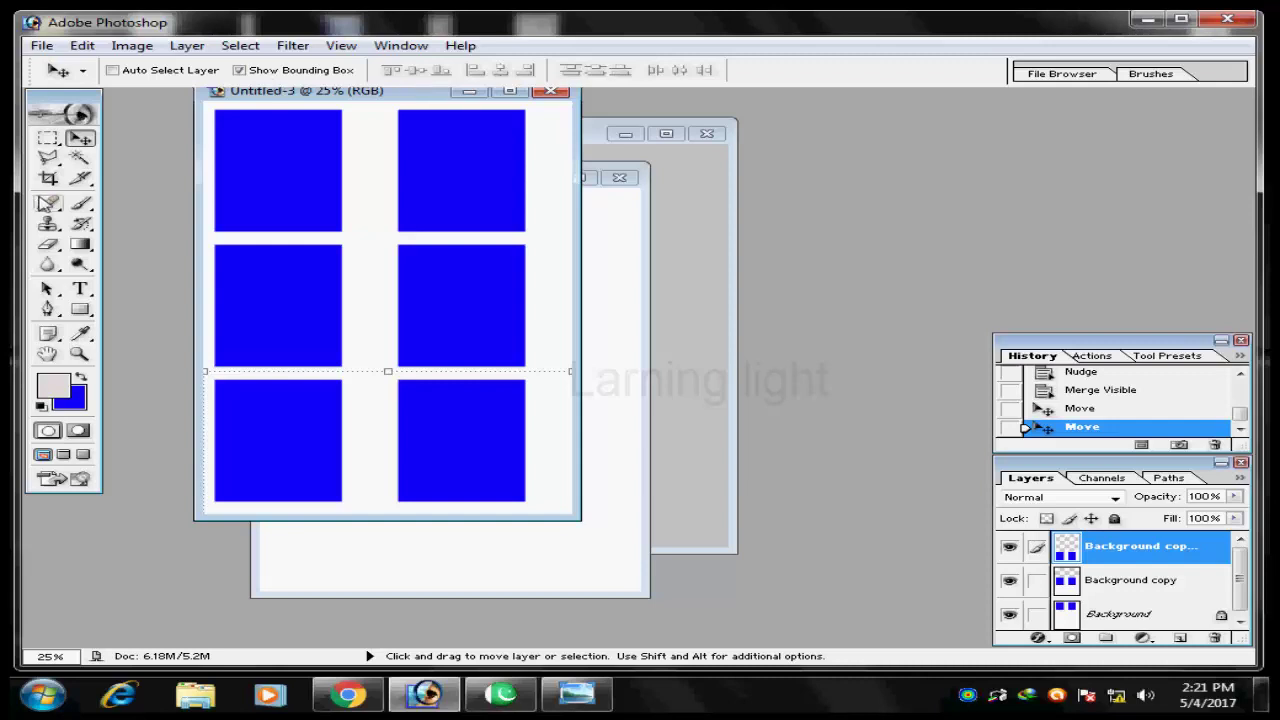
Step: Clear the Crop tool's size and resolution and try a freehand crop frame over the upper two rows of squares
{"action": "left_click", "coordinate": [47, 223]}
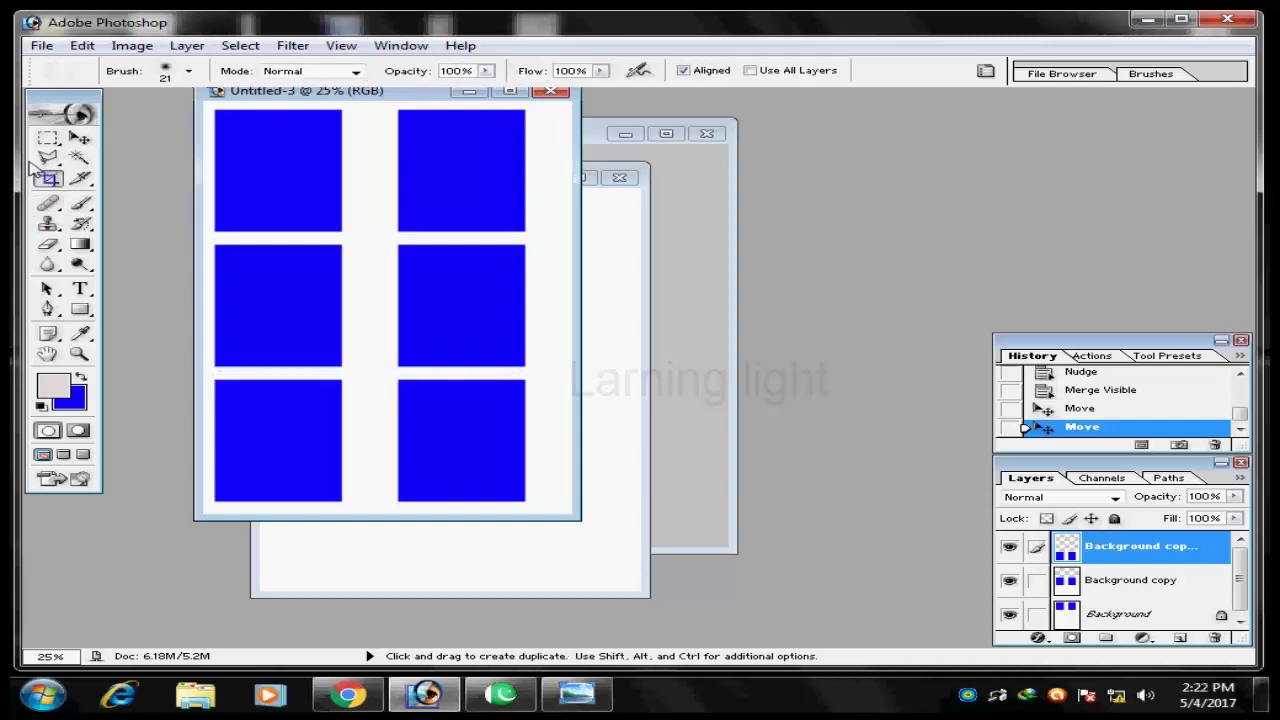
{"action": "left_click", "coordinate": [47, 178]}
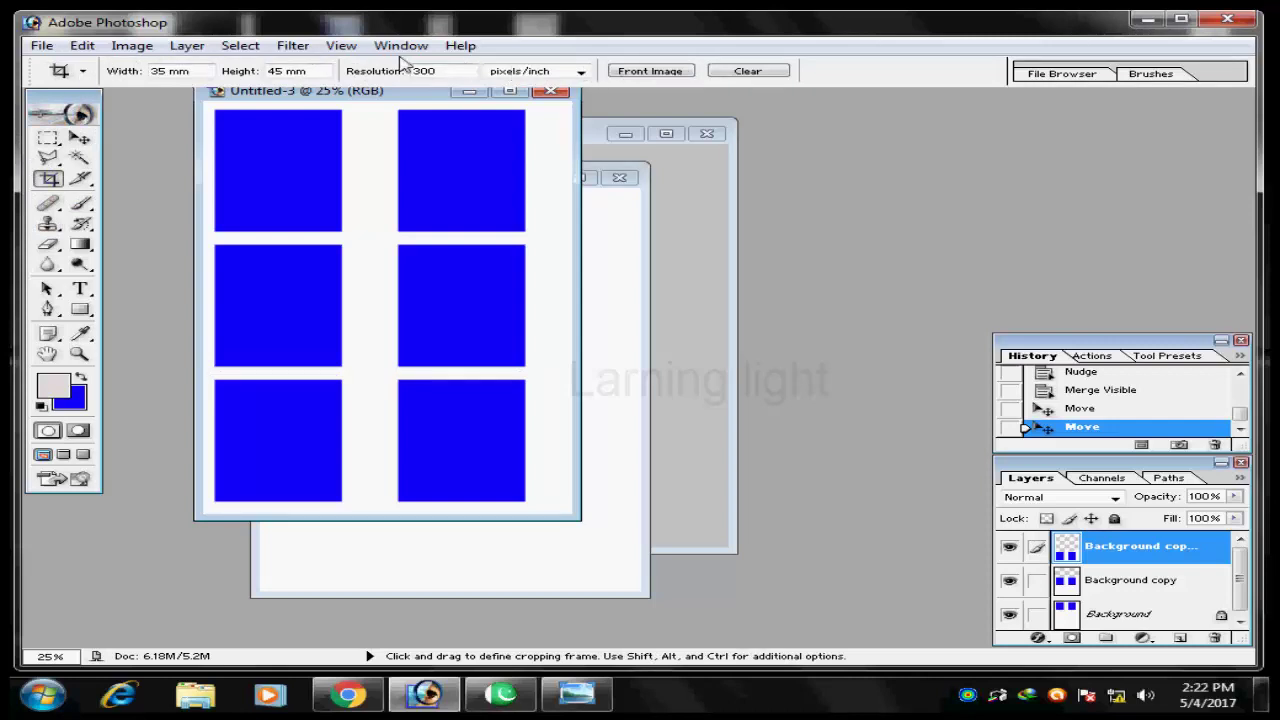
{"action": "left_click", "coordinate": [730, 68]}
{"action": "mouse_move", "coordinate": [216, 134]}
{"action": "left_mouse_down"}
{"action": "mouse_move", "coordinate": [300, 160]}
{"action": "mouse_move", "coordinate": [380, 283]}
{"action": "mouse_move", "coordinate": [531, 409]}
{"action": "mouse_move", "coordinate": [531, 517]}
{"action": "mouse_move", "coordinate": [197, 350]}
{"action": "mouse_move", "coordinate": [530, 162]}
{"action": "mouse_move", "coordinate": [534, 337]}
{"action": "mouse_move", "coordinate": [314, 354]}
{"action": "mouse_move", "coordinate": [452, 363]}
{"action": "left_mouse_up"}
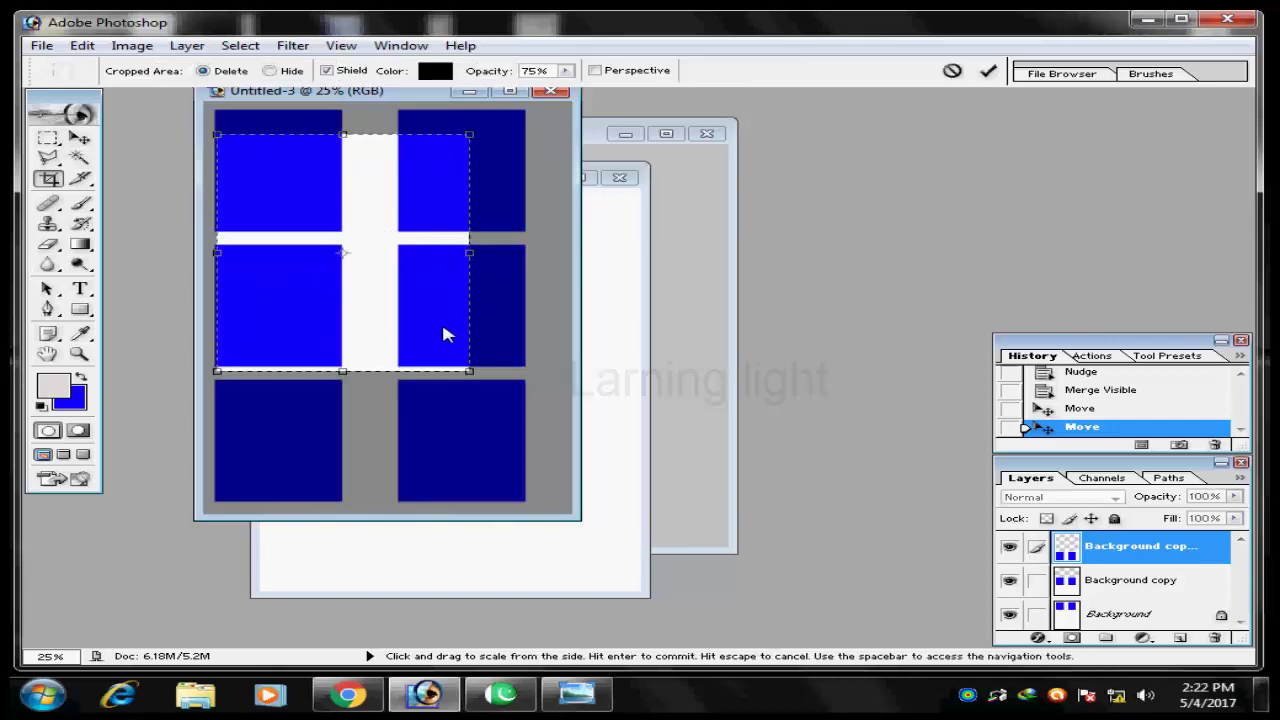
{"action": "key", "text": "Return"}
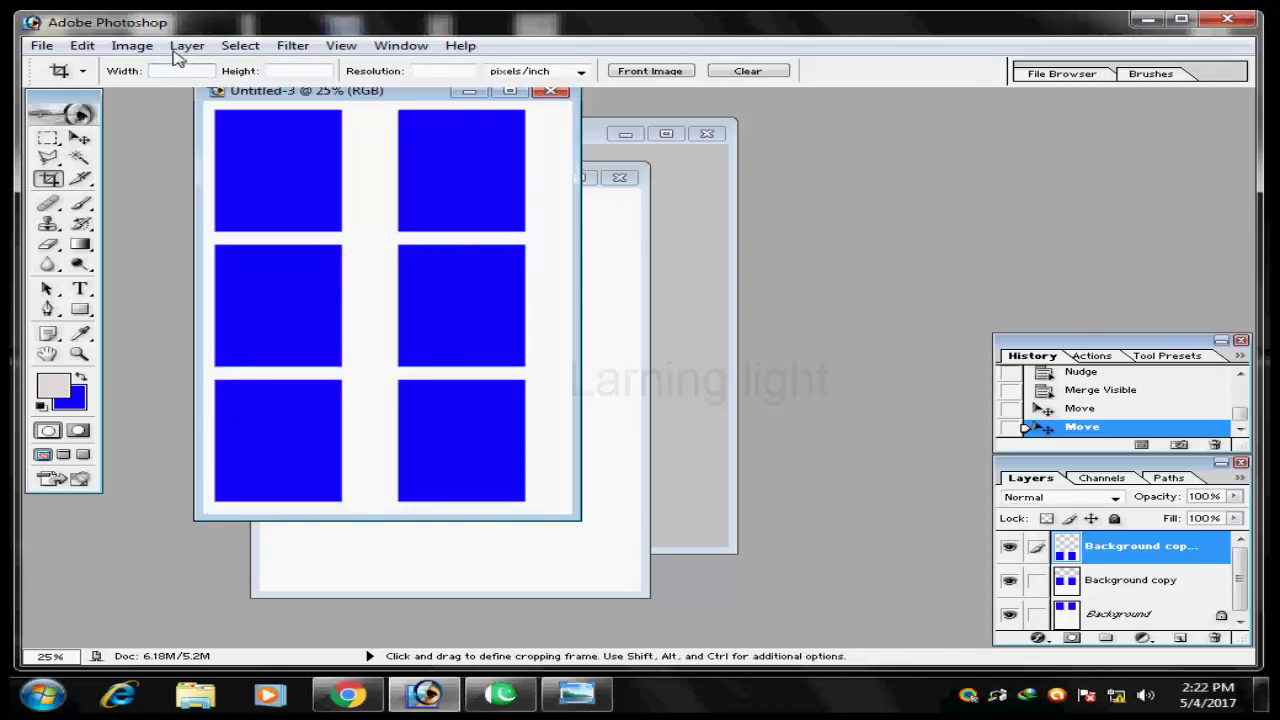
Step: Set the Crop tool to a width of 35 mm, a height of 45 mm and a resolution of 300 pixels/inch
{"action": "type", "text": "35 mm mm"}
{"action": "key", "text": "Tab"}
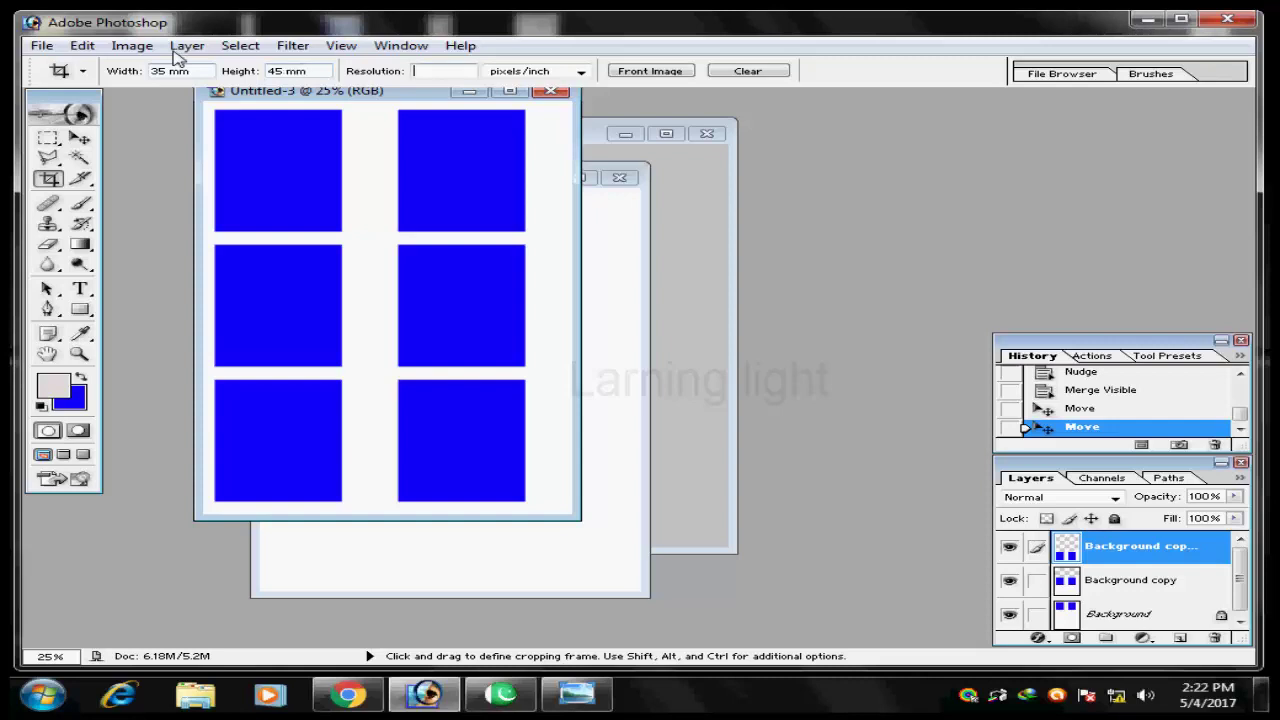
{"action": "type", "text": "300"}
Step: Crop the six-square sheet to 35 by 45 mm with a frame enlarged to cover the whole sheet
{"action": "left_click_drag", "start_coordinate": [257, 136], "coordinate": [497, 357]}
{"action": "left_click_drag", "start_coordinate": [404, 245], "coordinate": [350, 214]}
{"action": "left_click_drag", "start_coordinate": [440, 332], "coordinate": [589, 517]}
{"action": "key", "text": "Return"}
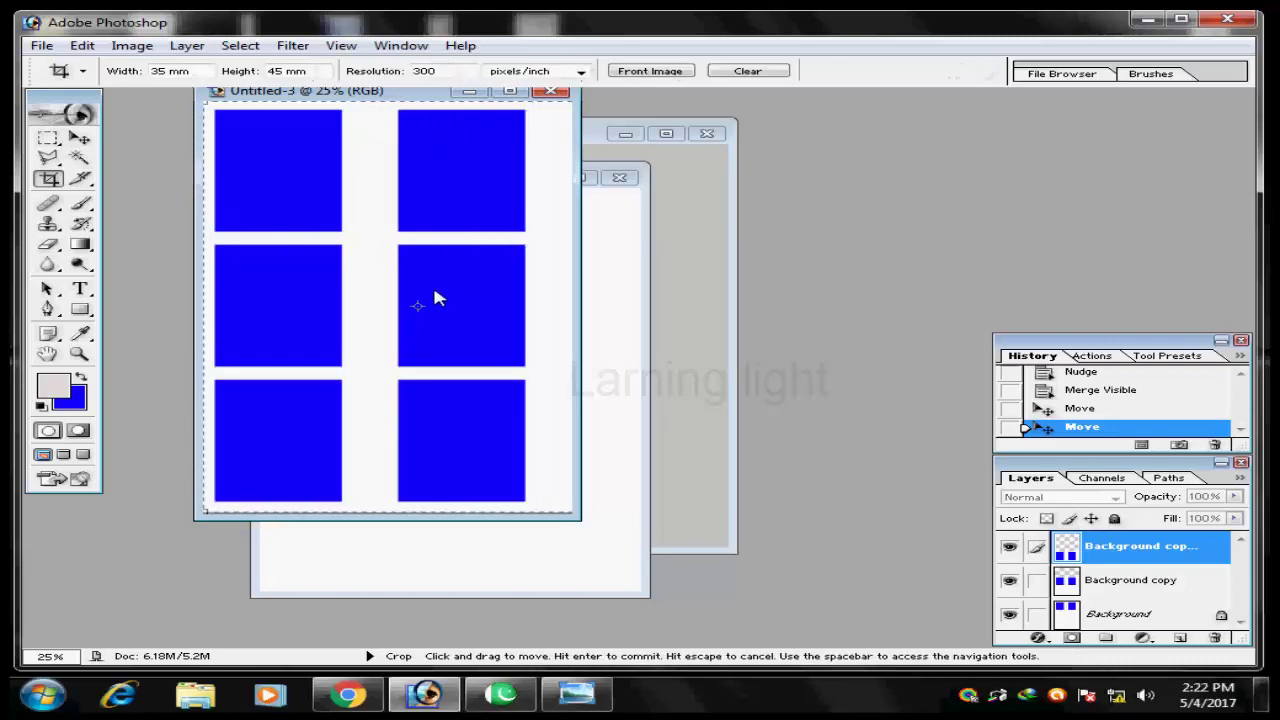
Step: Copy the cropped six-square image onto the A4 page and place it directly beside the large blue square
{"action": "left_click_drag", "start_coordinate": [238, 106], "coordinate": [748, 201]}
{"action": "left_click", "coordinate": [80, 138]}
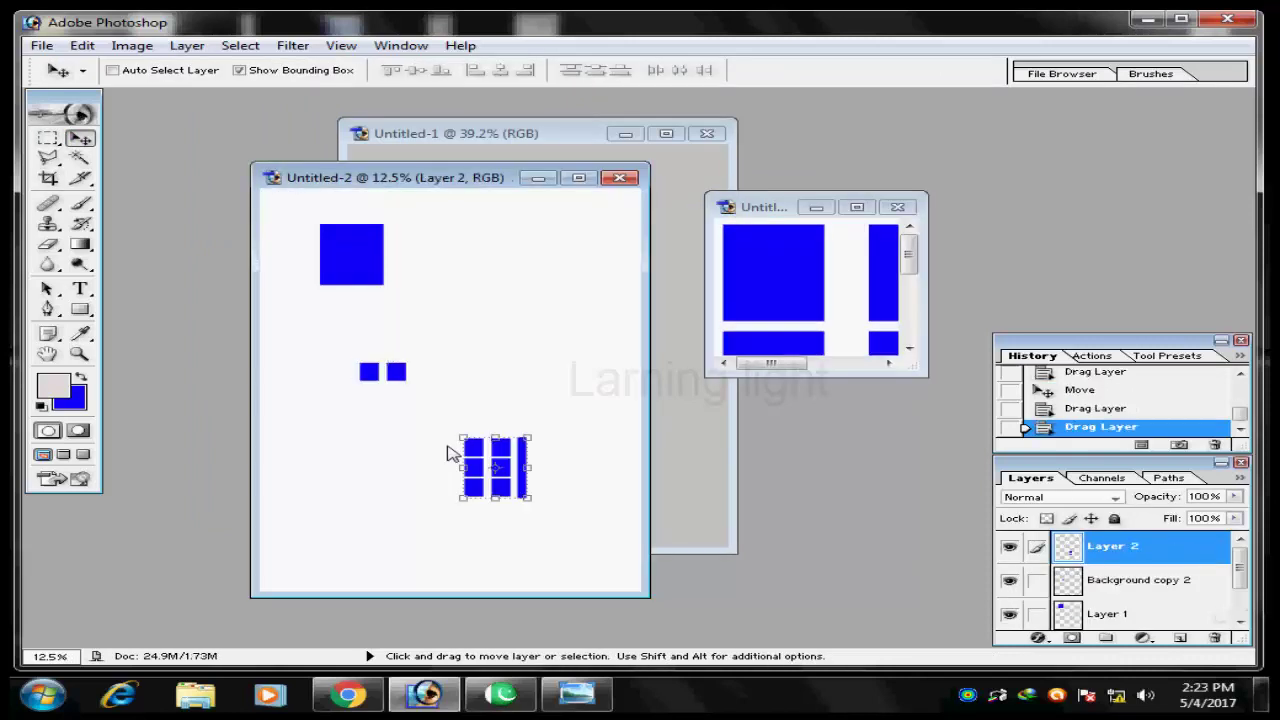
{"action": "left_click_drag", "start_coordinate": [462, 454], "coordinate": [390, 243]}
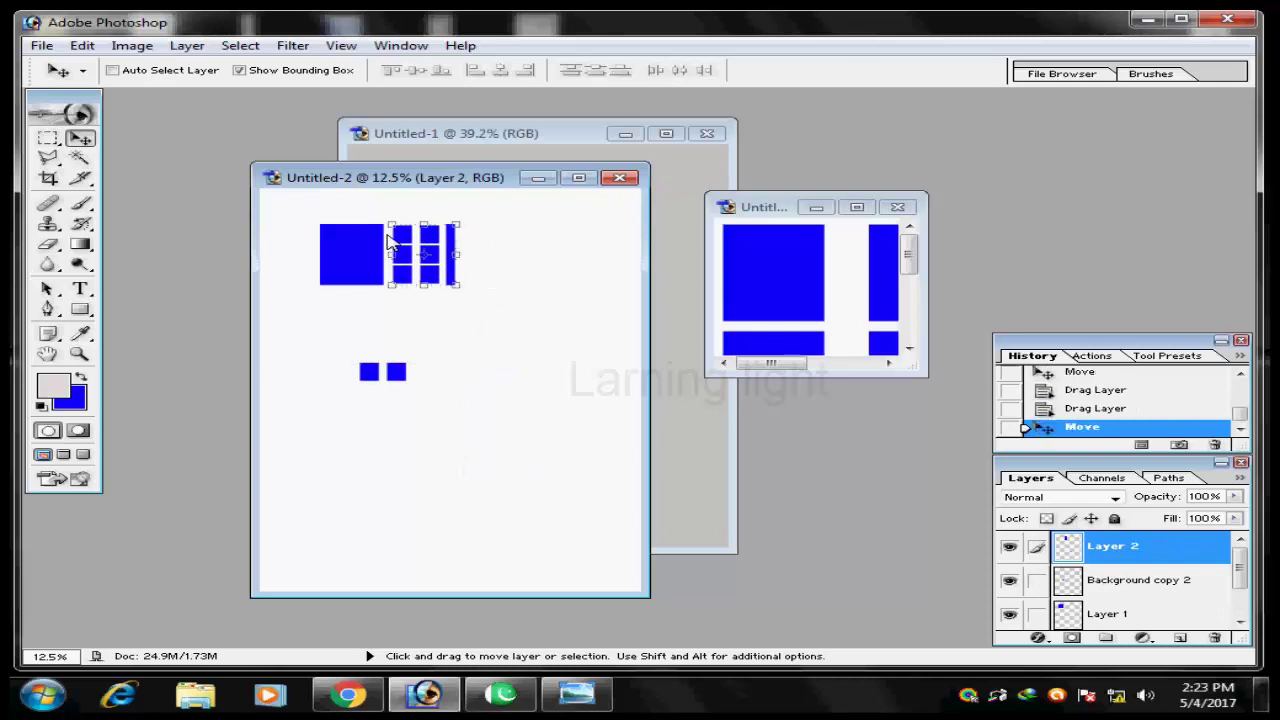
Step: Maximize the A4 document and zoom in to 50% to compare the sizes of the two cropped images
{"action": "left_click", "coordinate": [578, 177]}
{"action": "key", "text": "ctrl+0"}
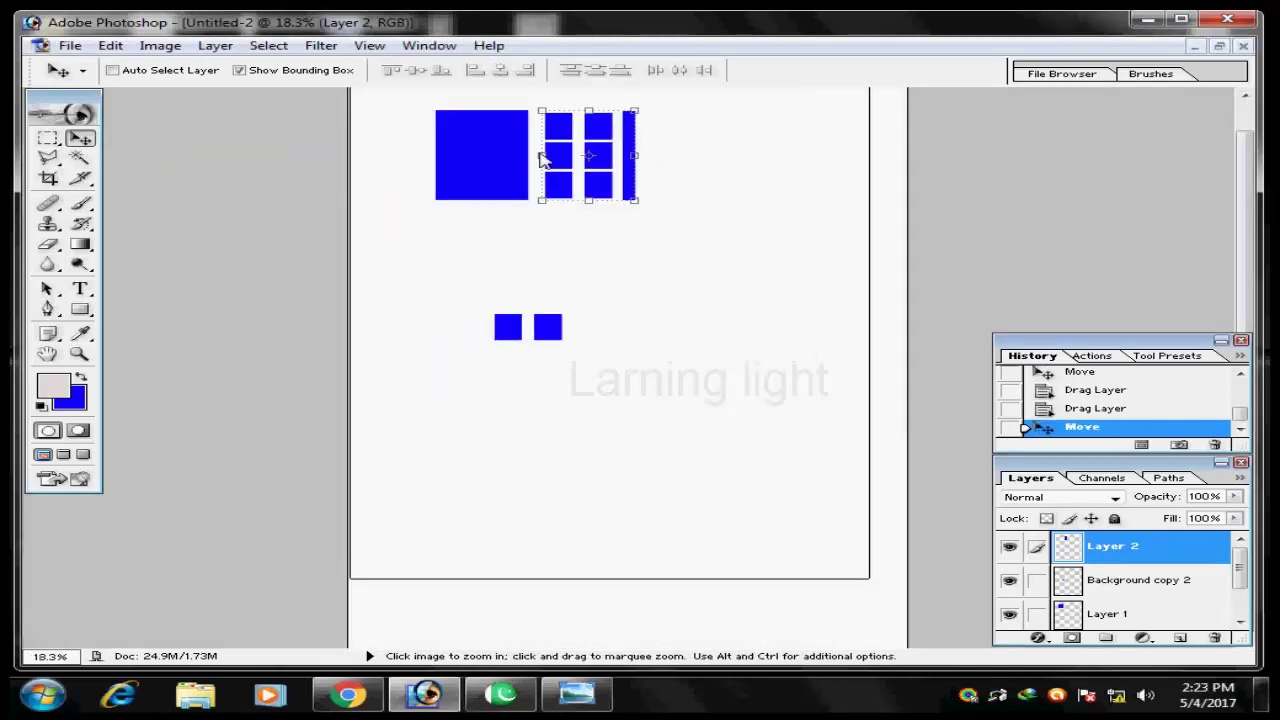
{"action": "left_click", "coordinate": [540, 155], "text": "ctrl"}
{"action": "left_click", "coordinate": [540, 155], "text": "ctrl"}
{"action": "left_click", "coordinate": [540, 155], "text": "ctrl"}
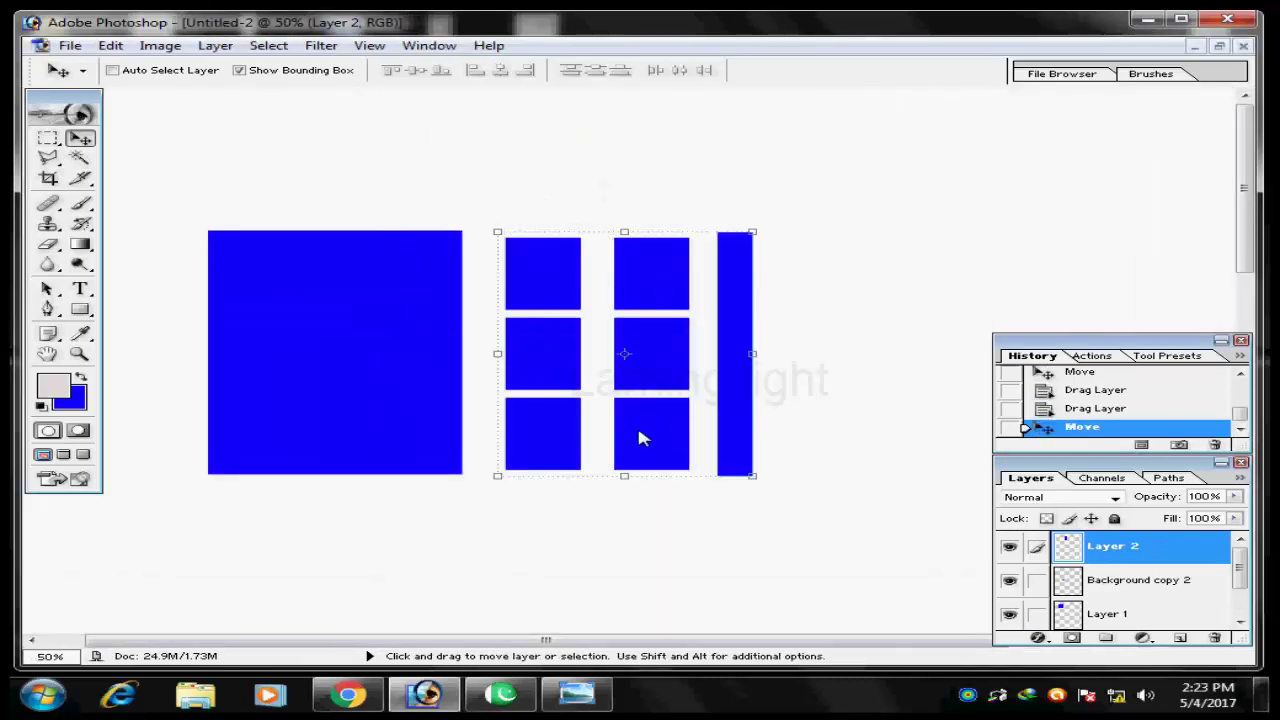